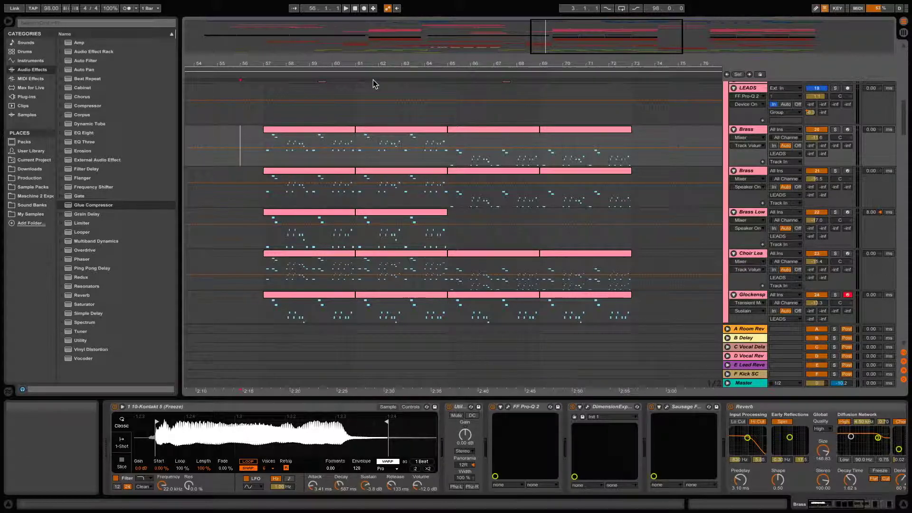
# Play the arrangement from bar 56 to hear the lead parts together
pyautogui.press('space')
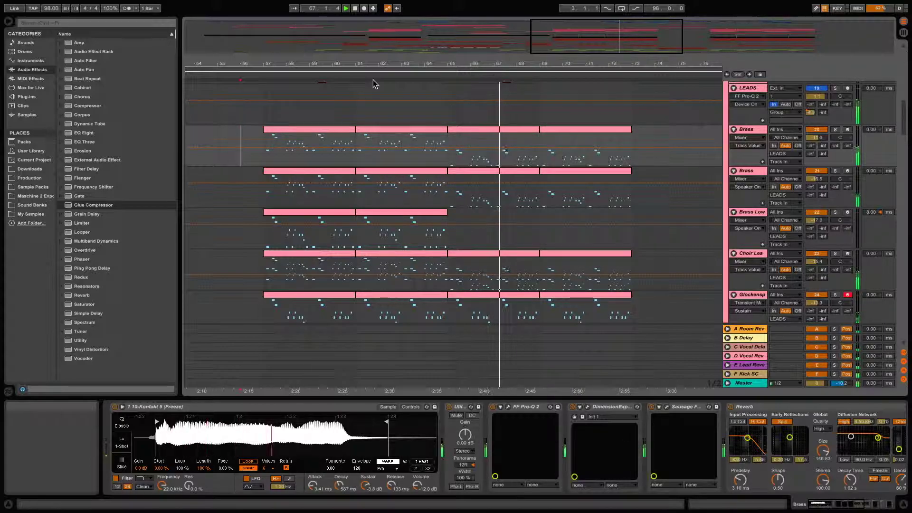
pyautogui.press('space')
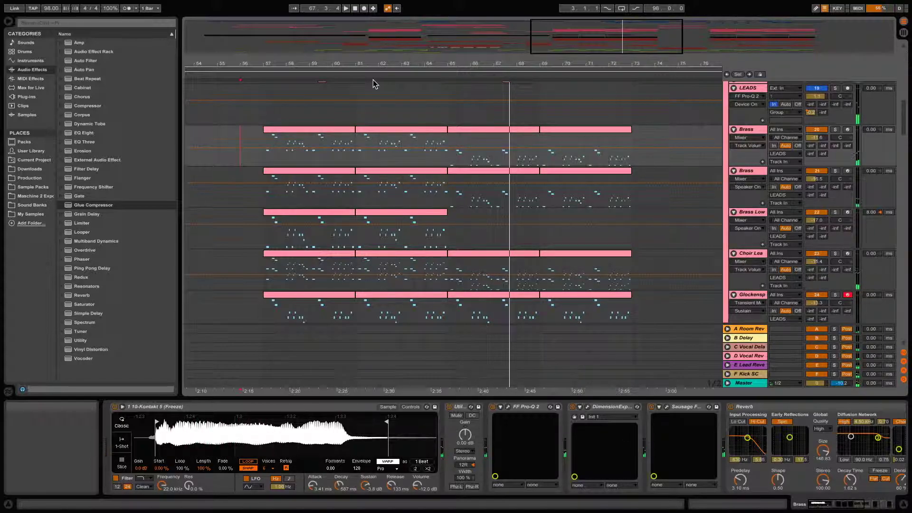
pyautogui.scroll(1, 478, 152)
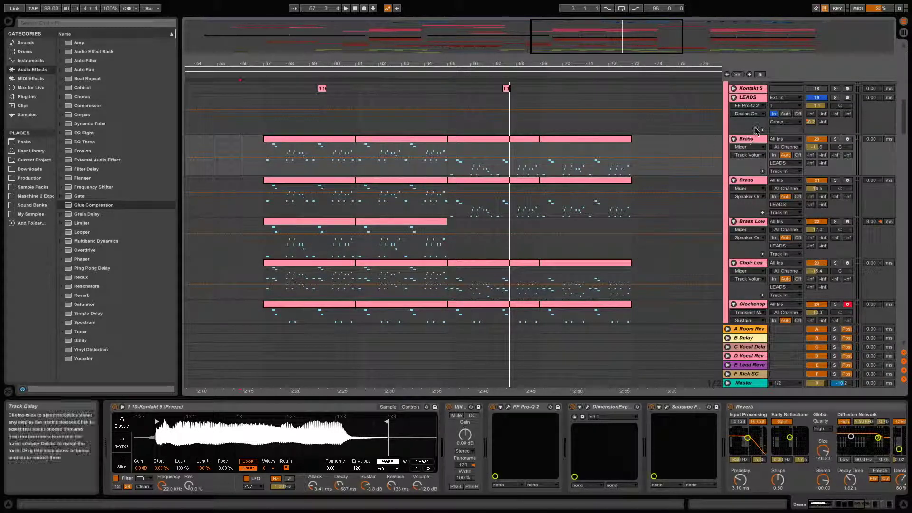
# Show the LEADS group's device chain, followed by the device chain of the first Brass track
pyautogui.click(759, 101)
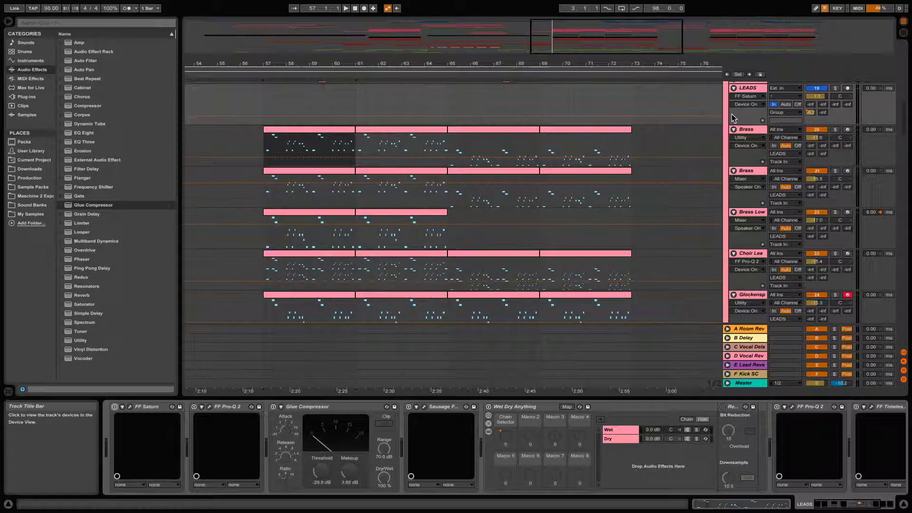
pyautogui.click(749, 132)
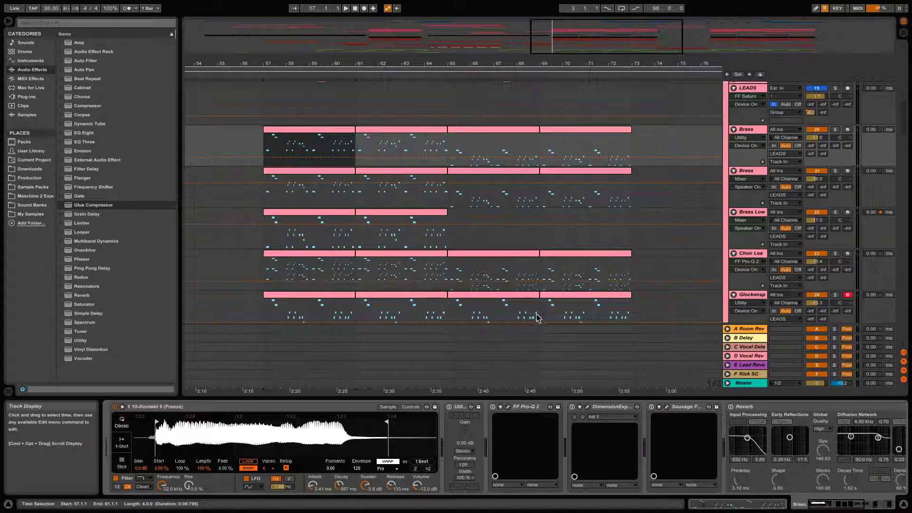
pyautogui.click(751, 134)
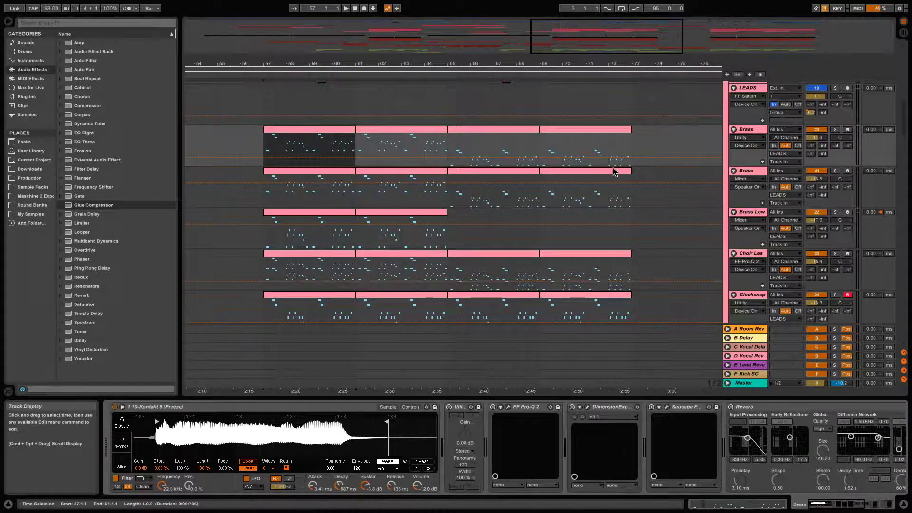
# Unfold the Kontakt 5 track above LEADS and audition its short audio clip near bar 59 in solo
pyautogui.scroll(3, 612, 172)
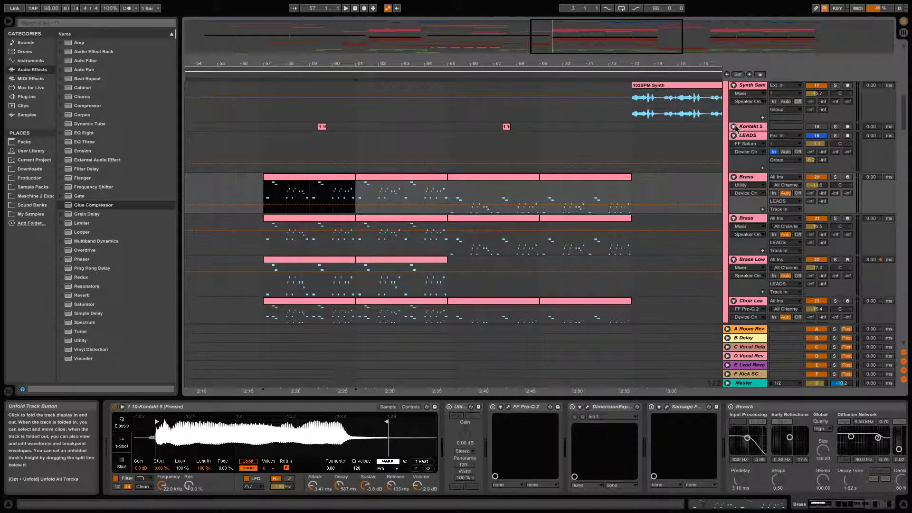
pyautogui.click(733, 126)
pyautogui.scroll(-1, 419, 138)
pyautogui.click(409, 129)
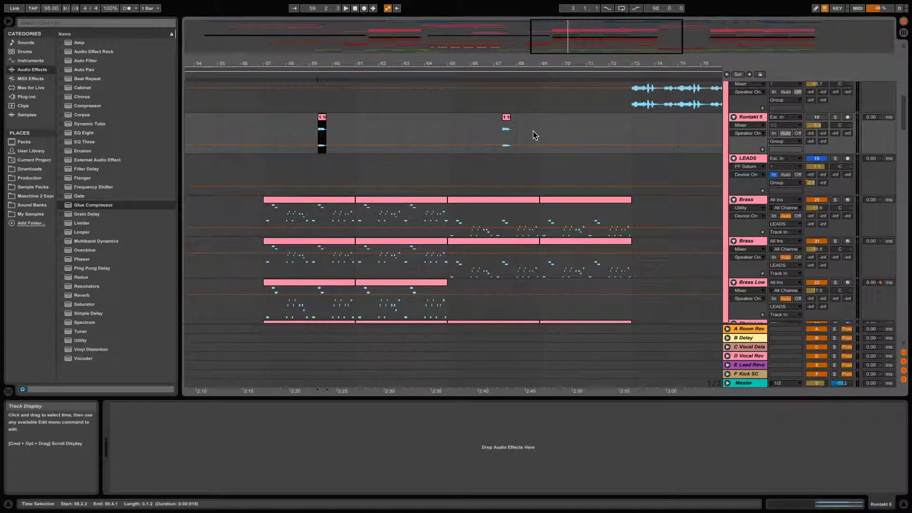
pyautogui.click(836, 118)
pyautogui.press('space')
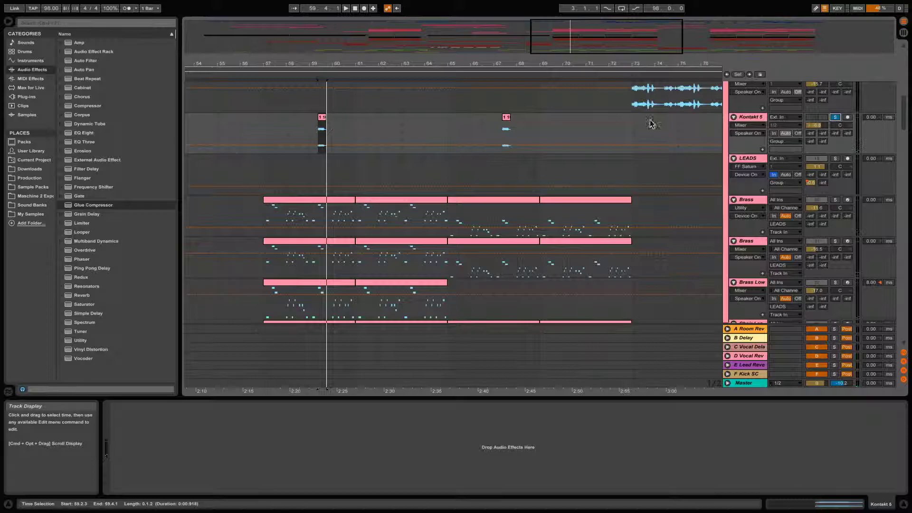
# Solo the first Brass track and play it from its first clip at bar 57
pyautogui.click(758, 201)
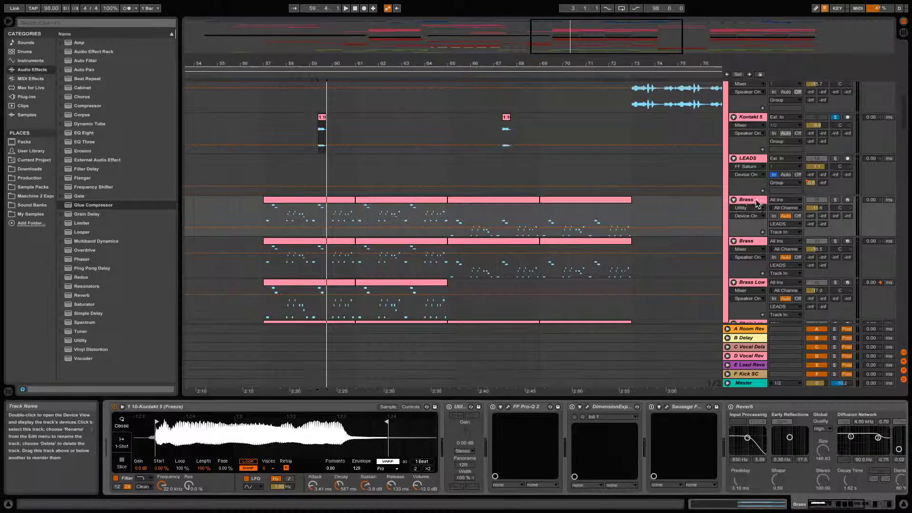
pyautogui.scroll(-1, 529, 248)
pyautogui.click(836, 183)
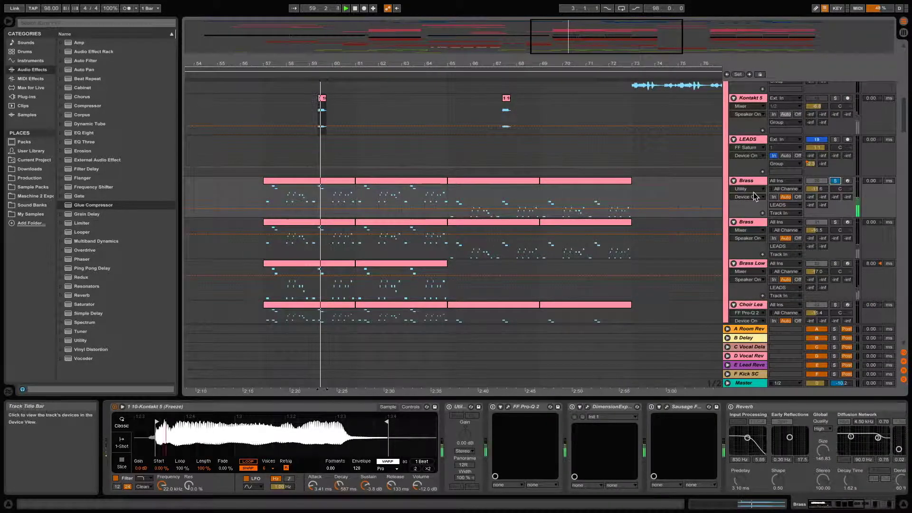
pyautogui.click(280, 182)
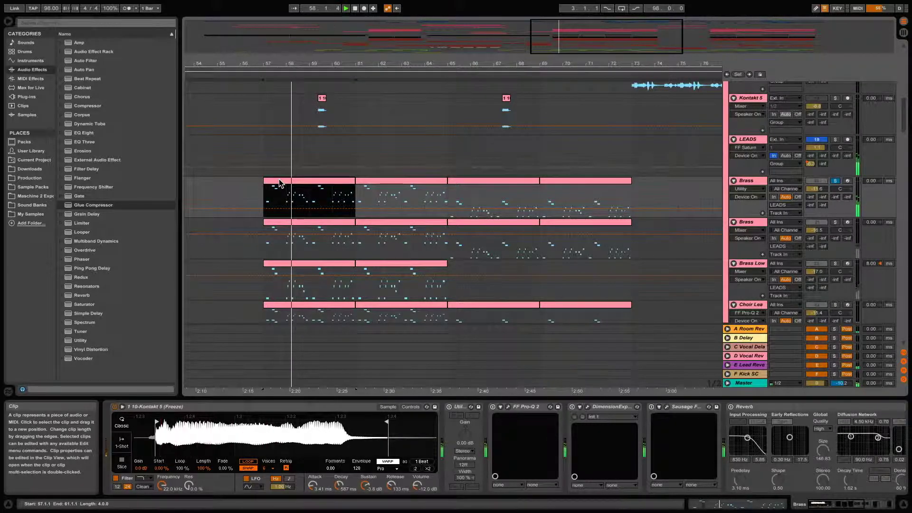
# Examine the first Brass clip's notes and pitch bend envelope in an enlarged editor during playback, and restore the editor's size
pyautogui.doubleClick(331, 185)
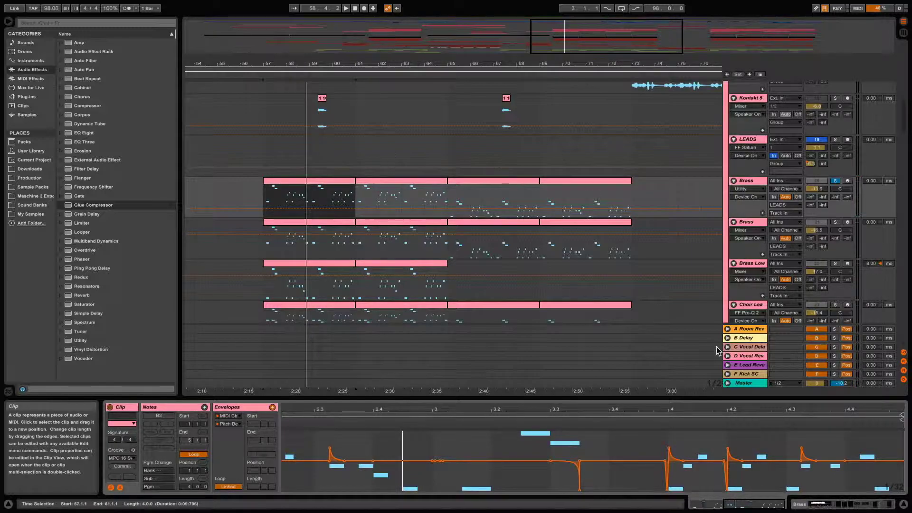
pyautogui.moveTo(708, 396); pyautogui.dragTo(675, 220)
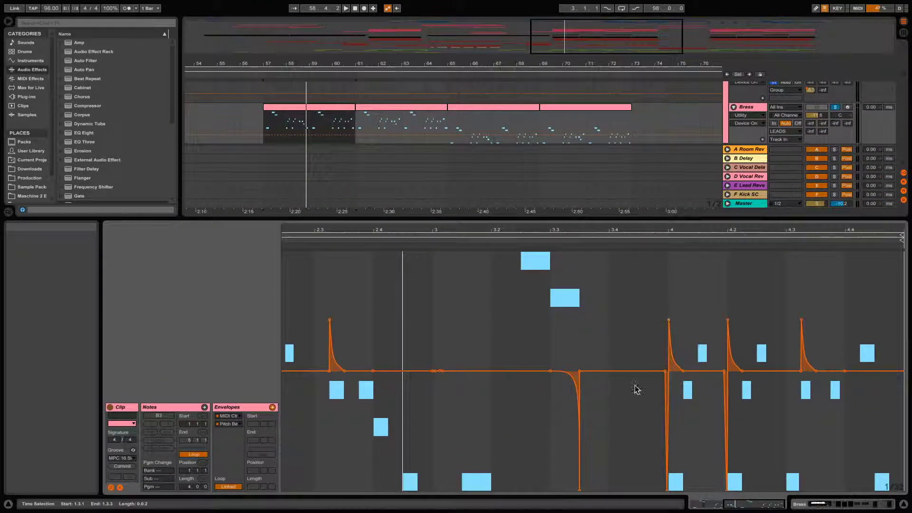
pyautogui.press('space')
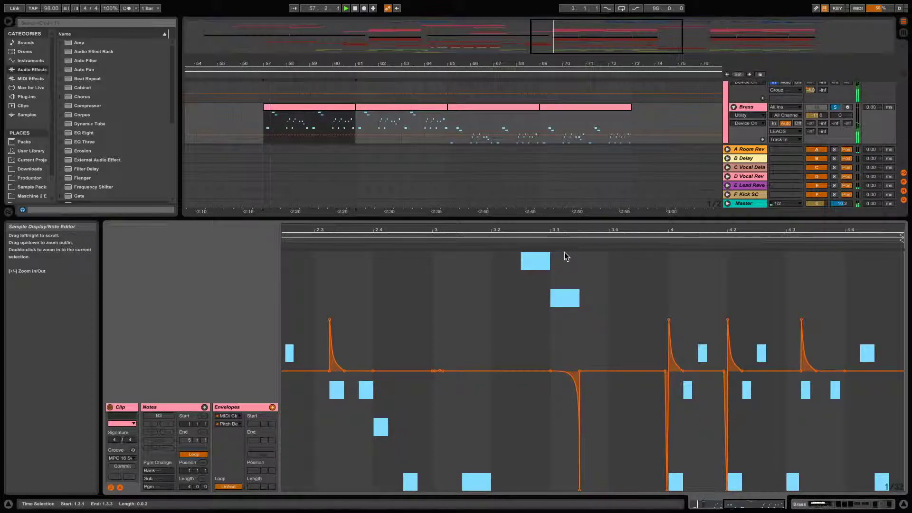
pyautogui.press('space')
pyautogui.moveTo(562, 223); pyautogui.dragTo(562, 396)
# Activate Utility on the first Brass track and compare the sound with it off and on during playback
pyautogui.click(751, 116)
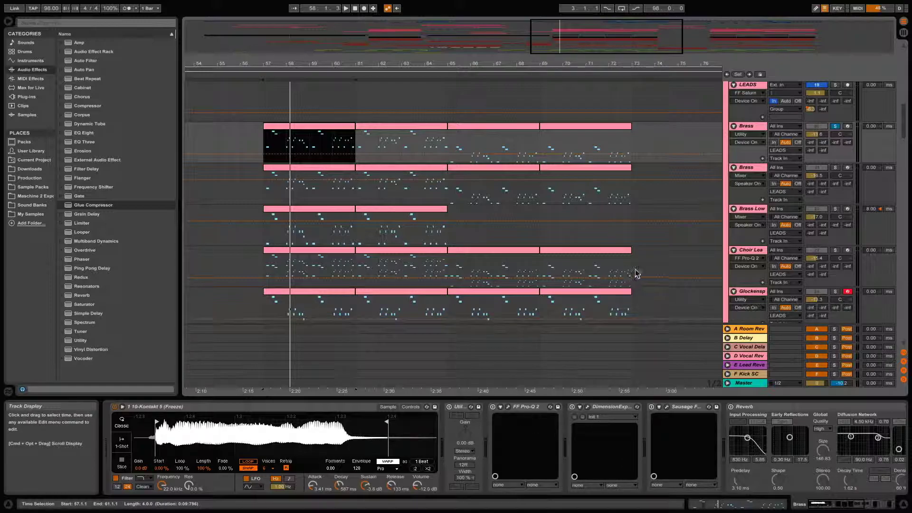
pyautogui.doubleClick(755, 126)
pyautogui.click(449, 407)
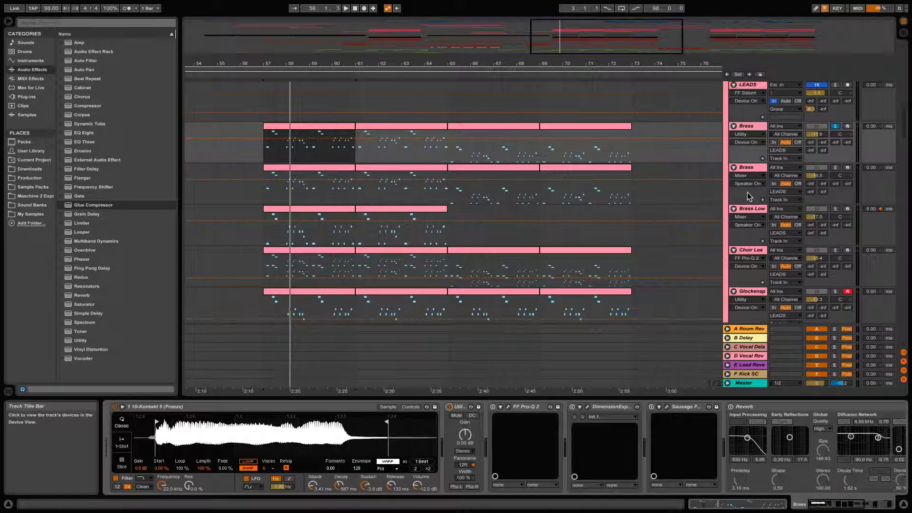
pyautogui.press('space')
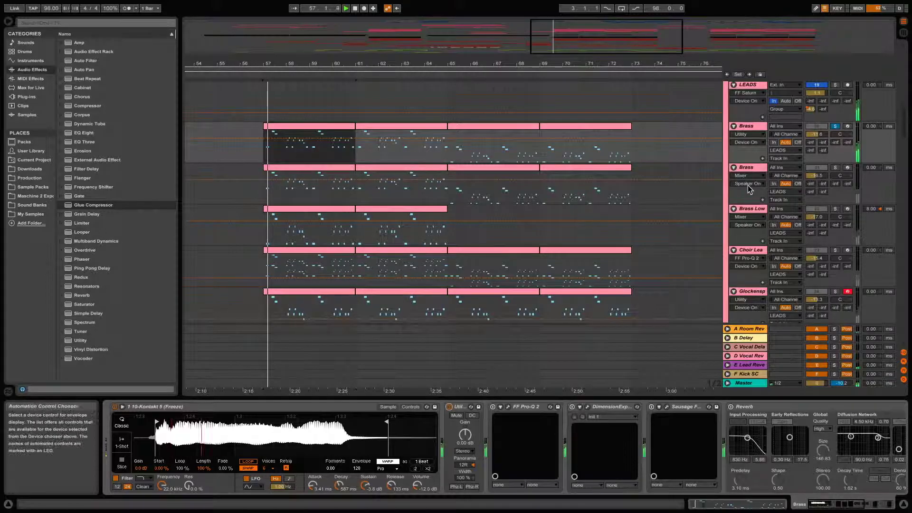
pyautogui.click(448, 407)
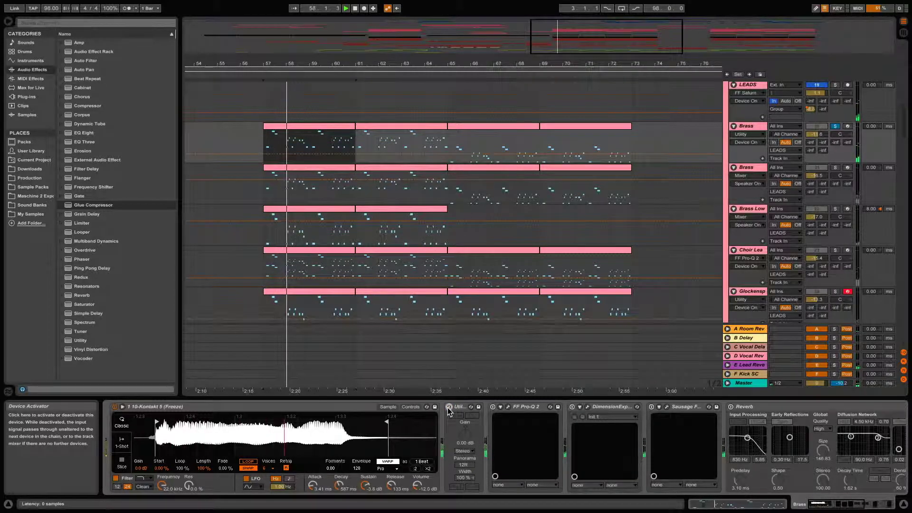
pyautogui.click(449, 407)
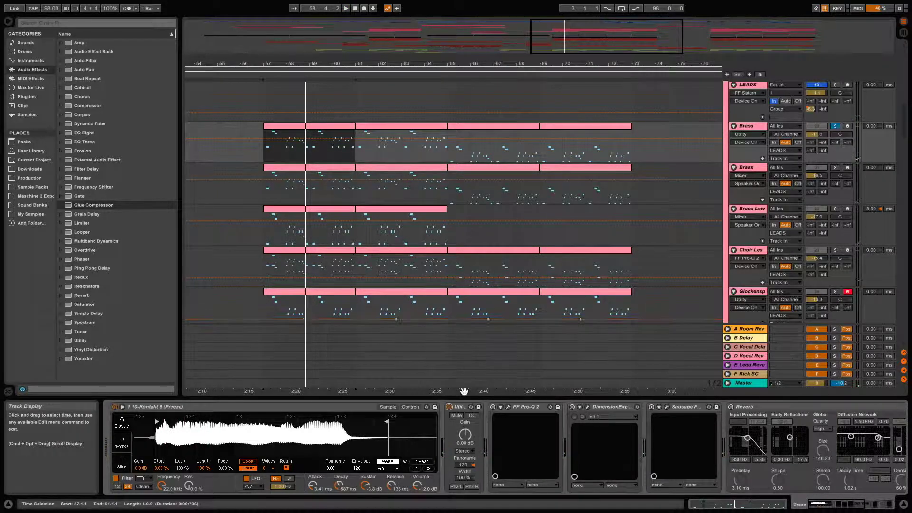
# Enable FF Pro-Q 2 on the first Brass track and examine its EQ curve and 2277.6 Hz boost during playback
pyautogui.click(509, 407)
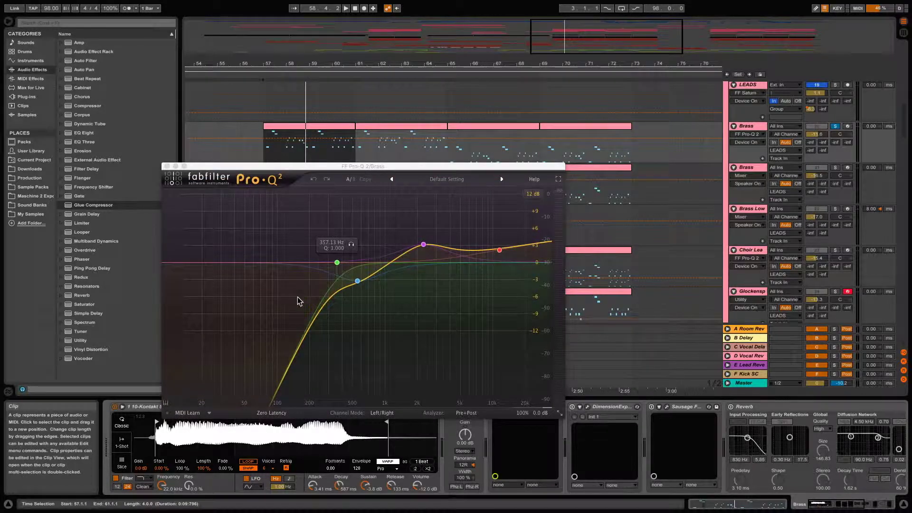
pyautogui.press('space')
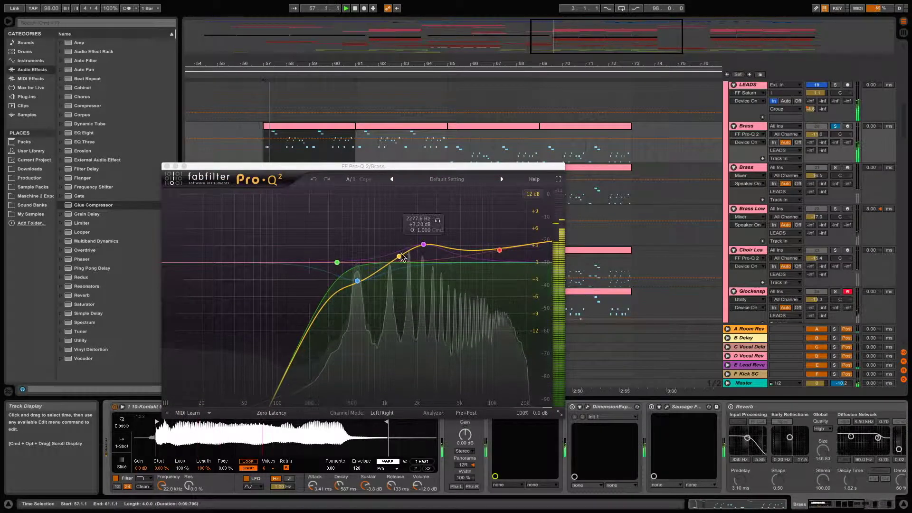
pyautogui.click(438, 221)
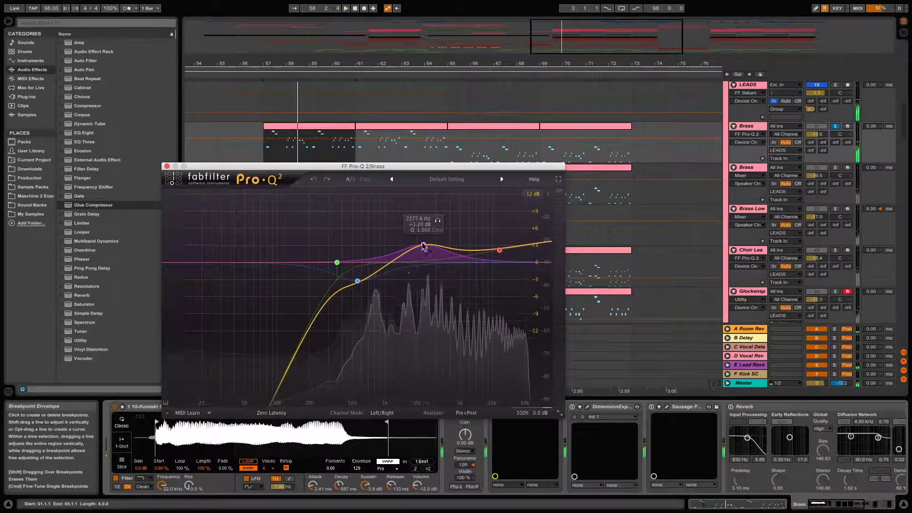
pyautogui.press('space')
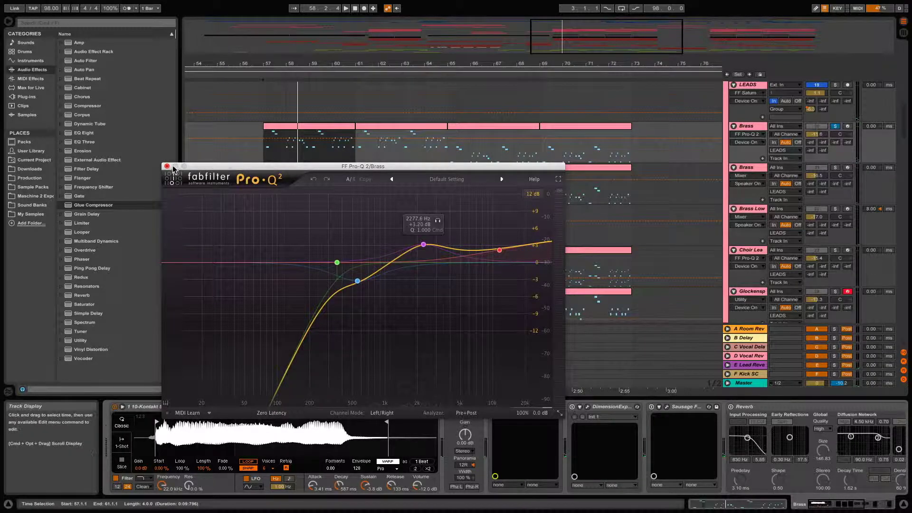
pyautogui.click(167, 166)
# Enable Dimension Expander on the first Brass track and check its Dry/Wet and Size settings during playback
pyautogui.click(588, 406)
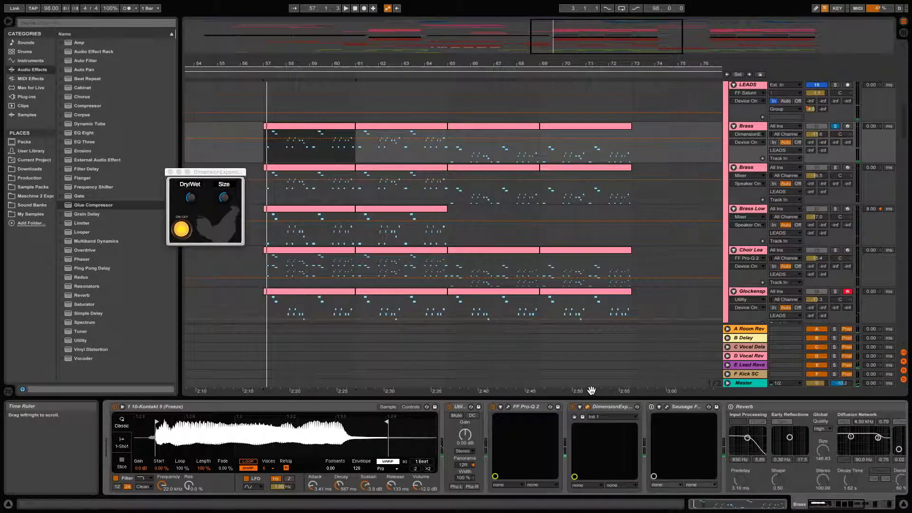
pyautogui.press('space')
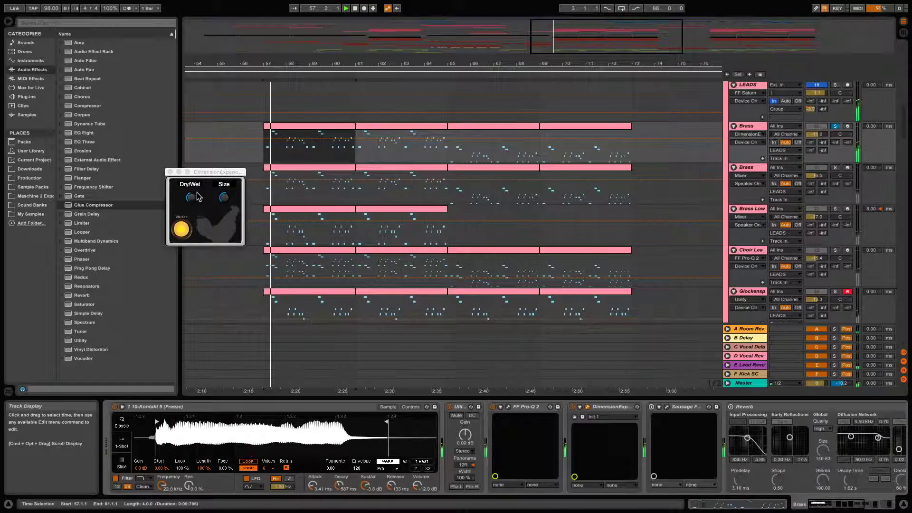
pyautogui.click(170, 172)
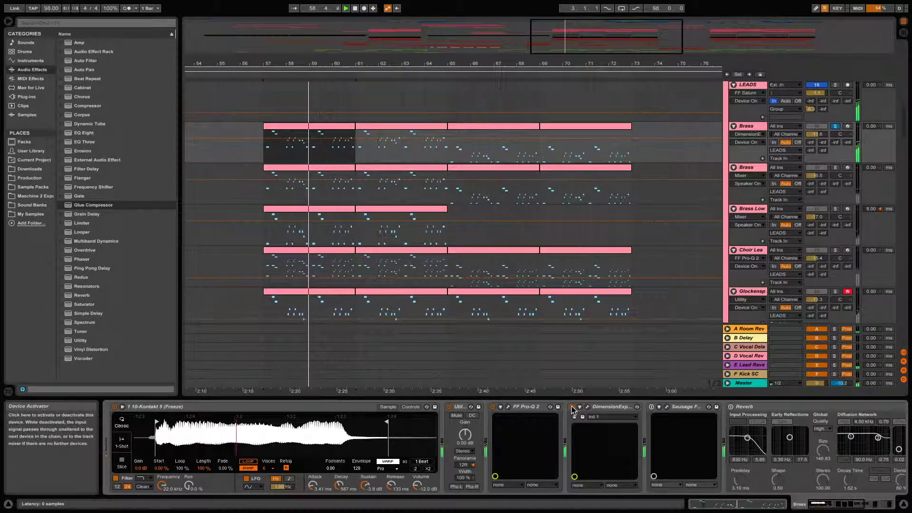
pyautogui.press('space')
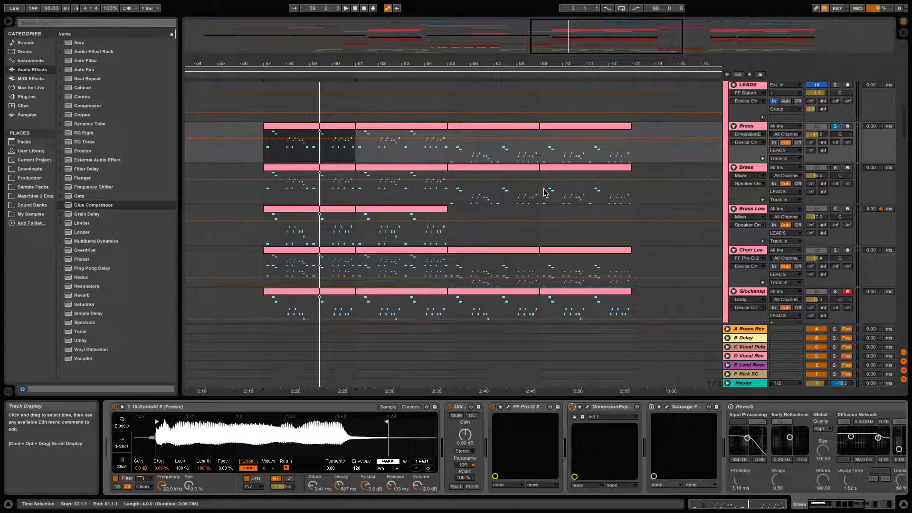
# Enable Sausage Fattener on the first Brass track and check its Fatness and Color settings during playback
pyautogui.click(667, 407)
pyautogui.press('space')
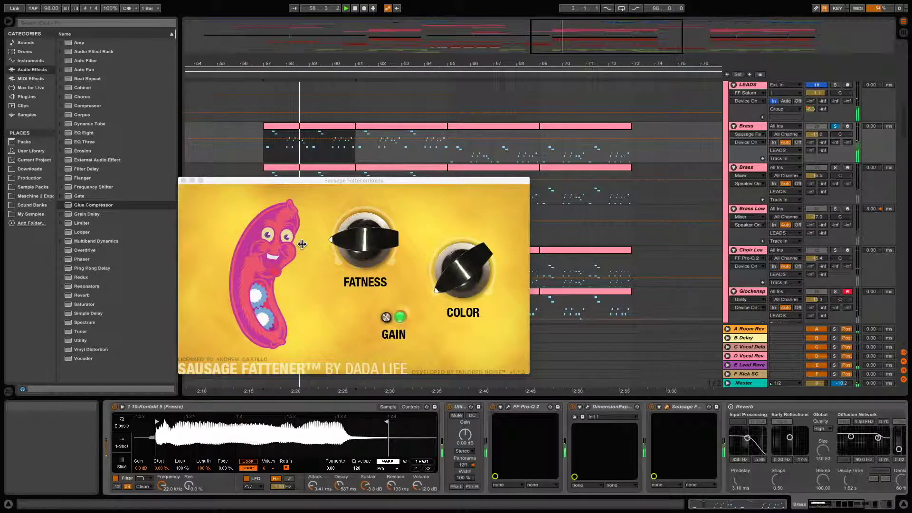
pyautogui.click(184, 181)
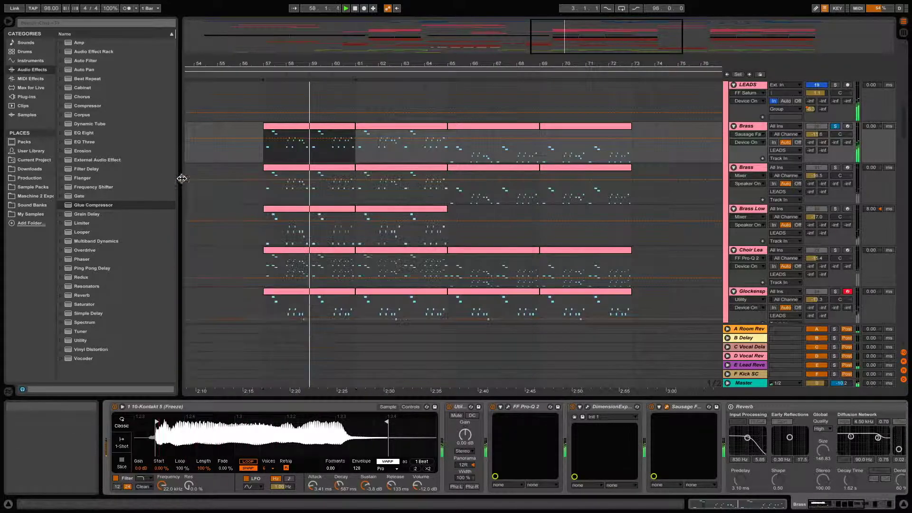
pyautogui.click(652, 408)
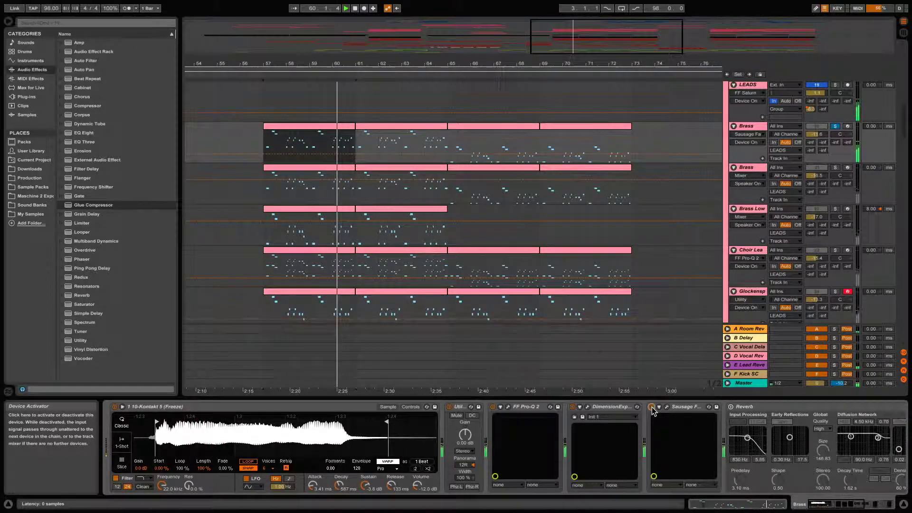
pyautogui.press('space')
# Activate the Reverb and the first Compressor after it in the first Brass track's device chain
pyautogui.hscroll(1, 447, 252)
pyautogui.hscroll(3, 486, 257)
pyautogui.moveTo(364, 67); pyautogui.dragTo(464, 188)
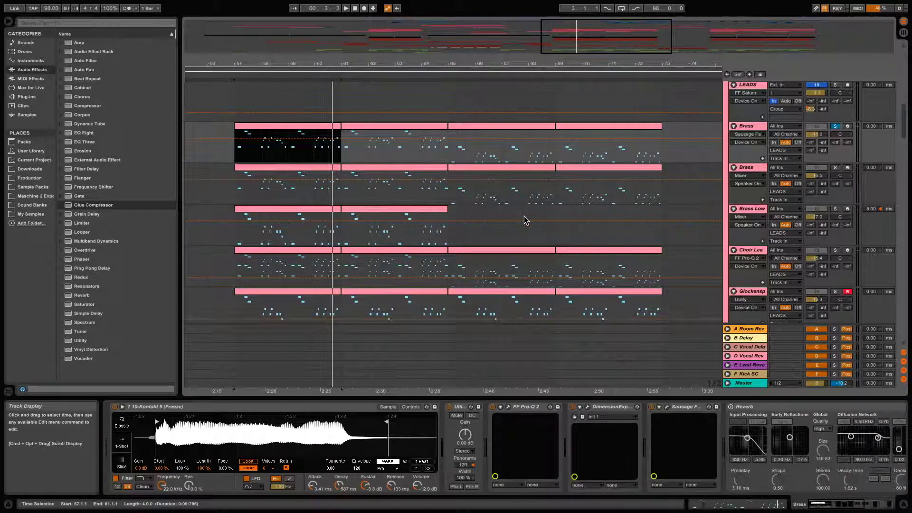
pyautogui.click(716, 426)
pyautogui.hscroll(6, 716, 426)
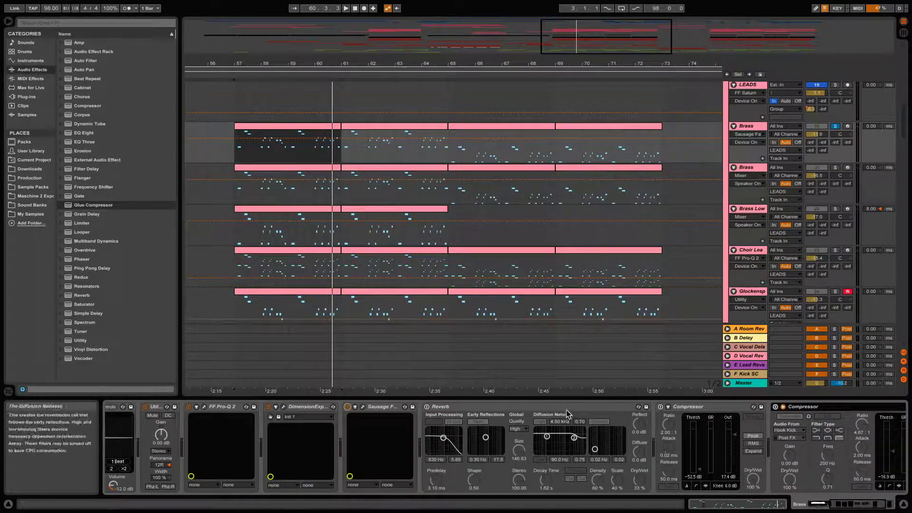
pyautogui.click(568, 409)
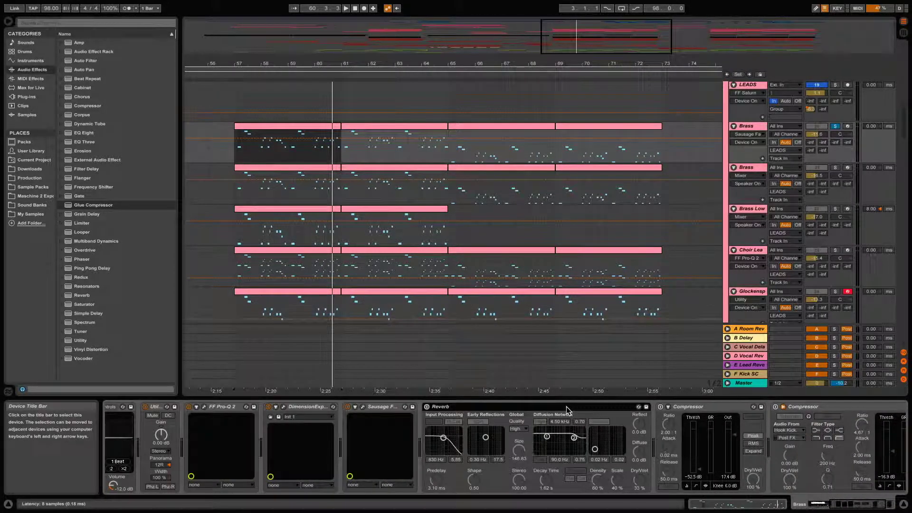
pyautogui.click(426, 407)
pyautogui.click(660, 406)
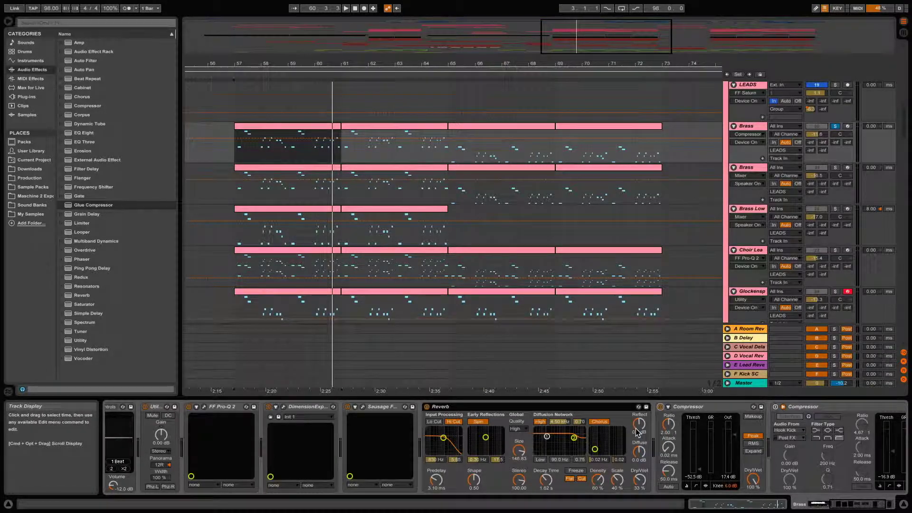
# Compare the first Brass track with its Reverb and first Compressor switched off and back on during playback
pyautogui.press('space')
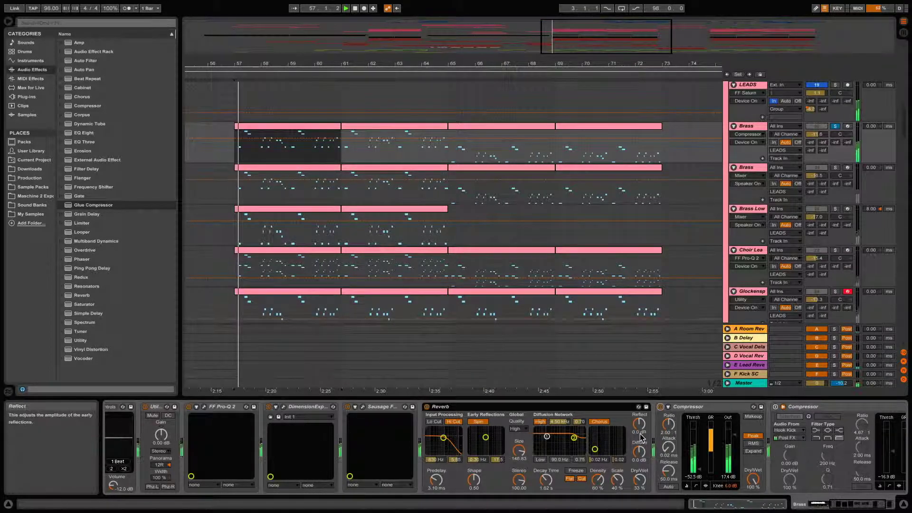
pyautogui.click(427, 407)
pyautogui.click(660, 407)
pyautogui.click(660, 407)
pyautogui.click(427, 407)
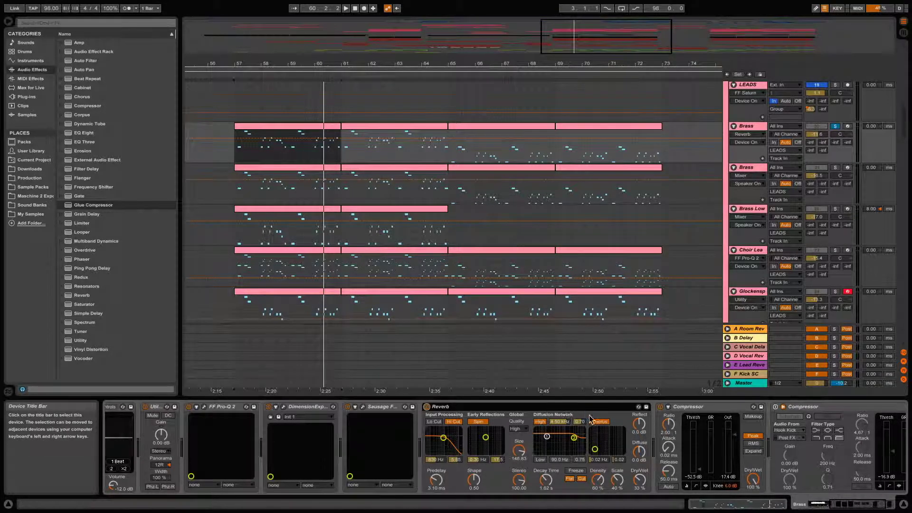
# Enable the second Compressor, sidechained to Hook Kick, on the first Brass track and audition it
pyautogui.hscroll(1, 481, 292)
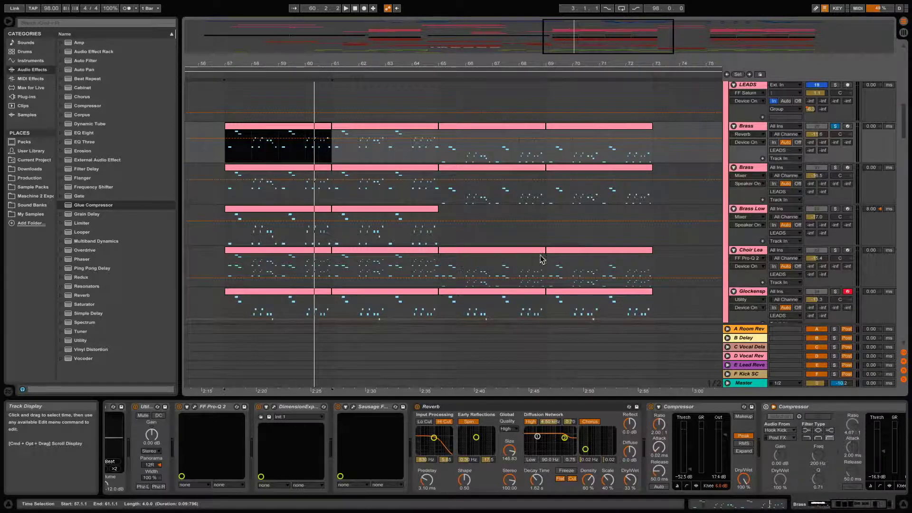
pyautogui.click(715, 473)
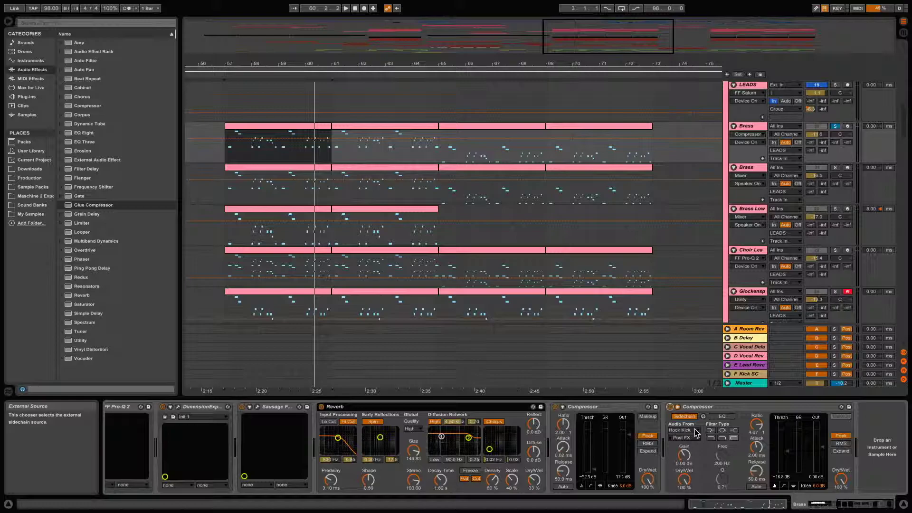
pyautogui.press('space')
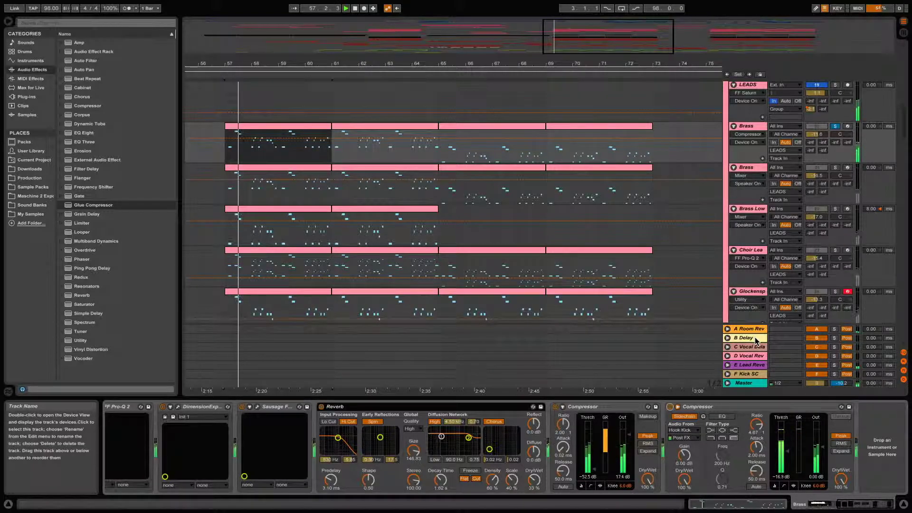
pyautogui.press('space')
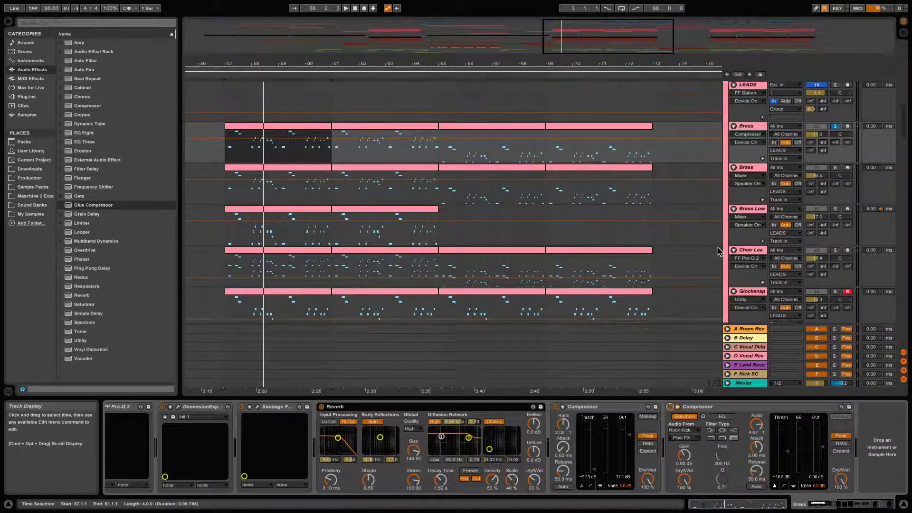
# Solo the Choir Lead track and look over its Massive synth patch
pyautogui.click(753, 184)
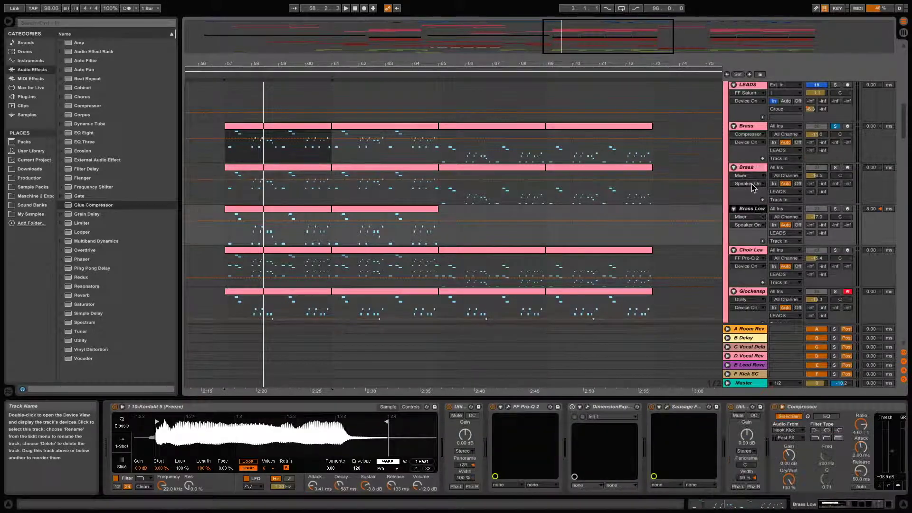
pyautogui.click(754, 209)
pyautogui.click(756, 252)
pyautogui.scroll(-1, 755, 251)
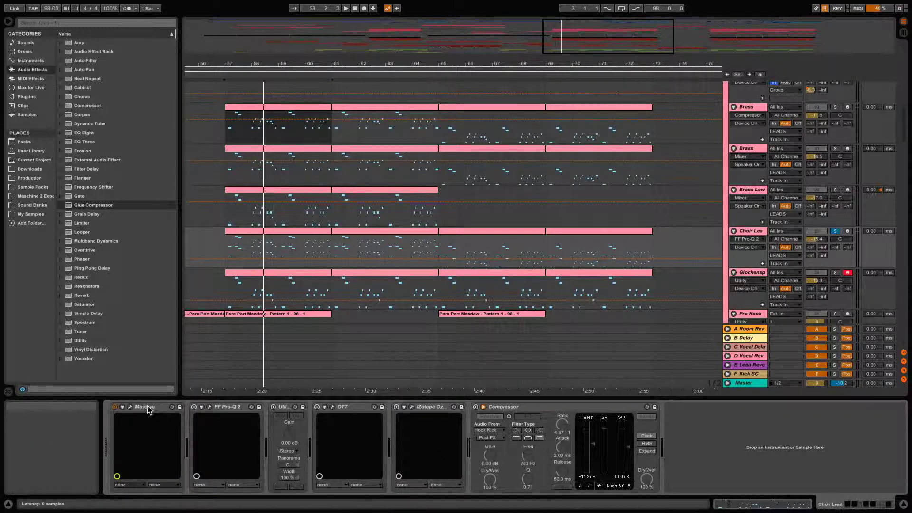
pyautogui.click(130, 407)
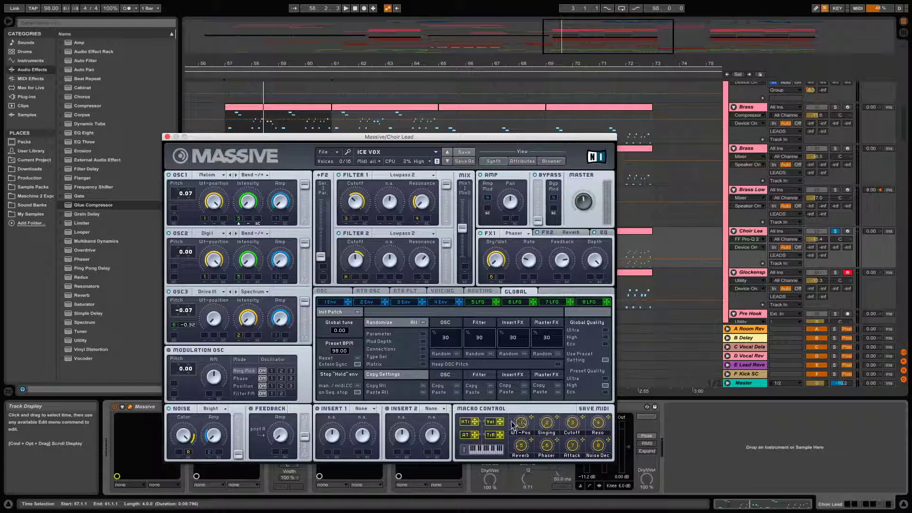
pyautogui.click(167, 136)
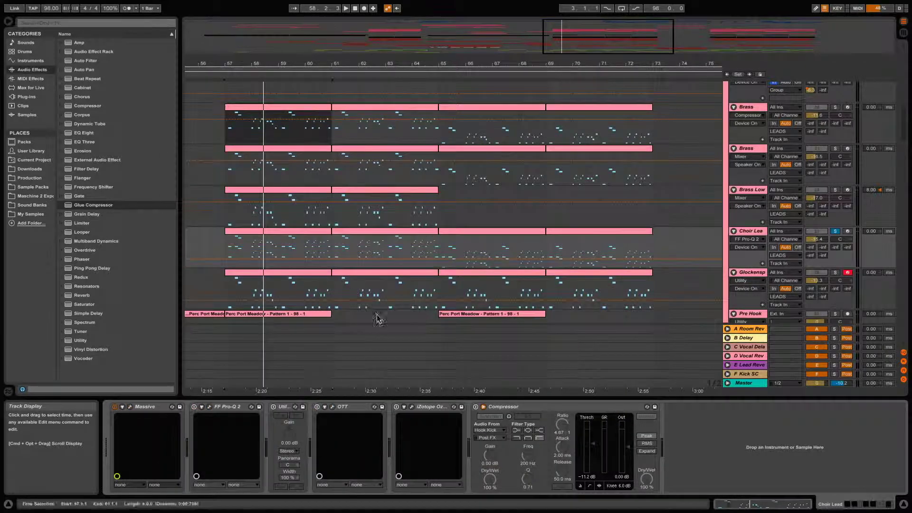
# Enable FF Pro-Q 2 on the Choir Lead track and shift its 984.08 Hz boost lower while soloing that band during playback
pyautogui.press('space')
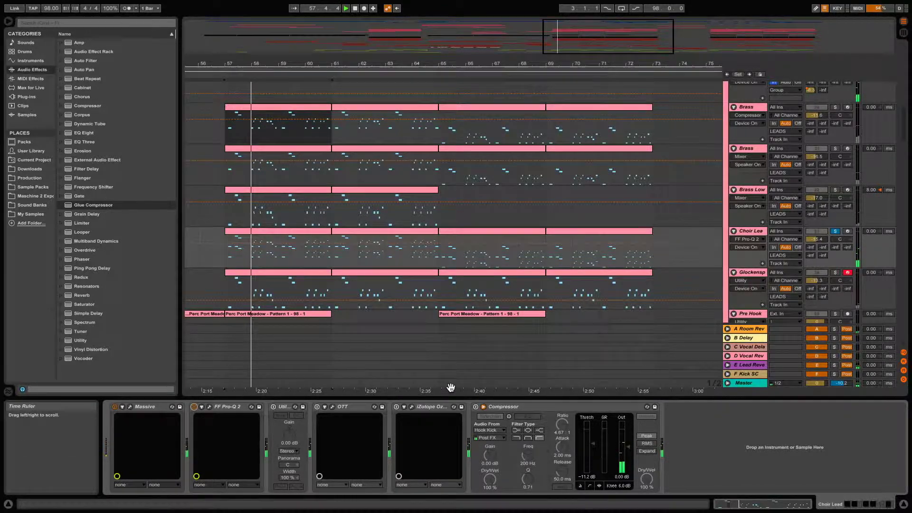
pyautogui.click(210, 407)
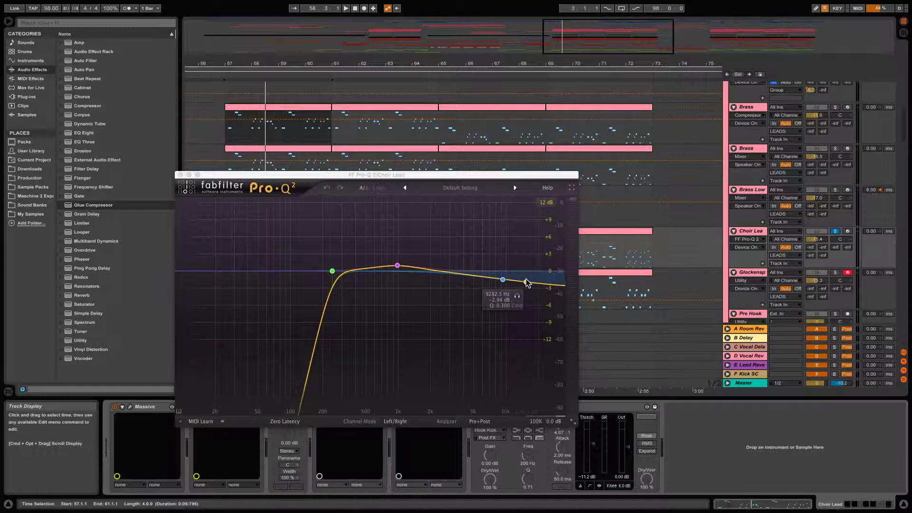
pyautogui.press('space')
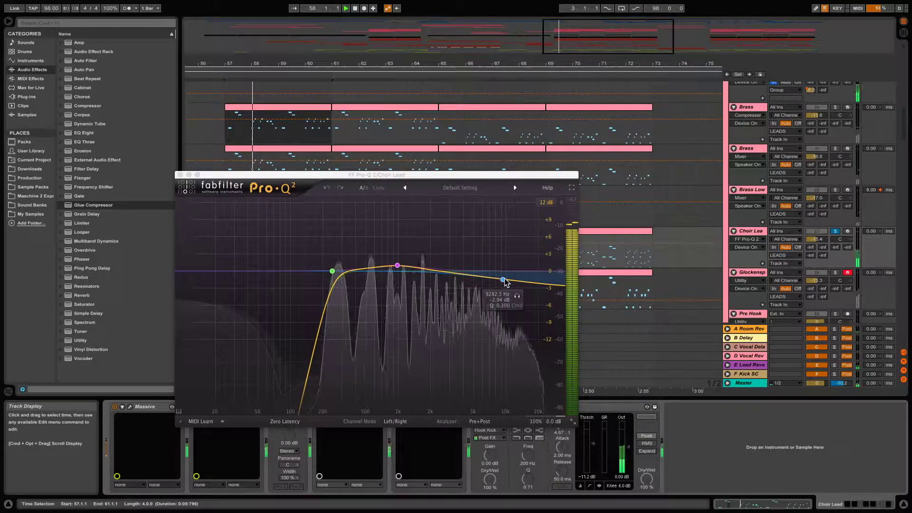
pyautogui.click(410, 244)
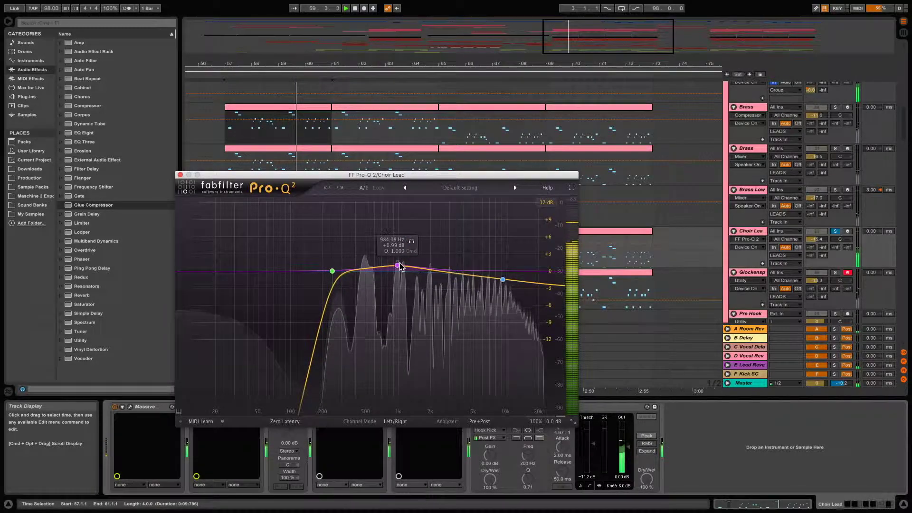
pyautogui.click(411, 241)
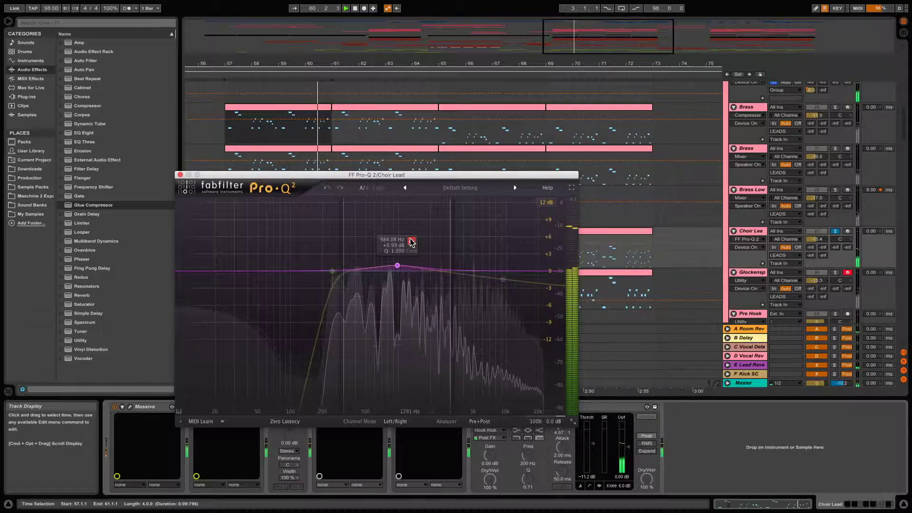
pyautogui.moveTo(411, 241)
pyautogui.mouseDown()
pyautogui.moveTo(462, 244)
pyautogui.moveTo(403, 241)
pyautogui.mouseUp()
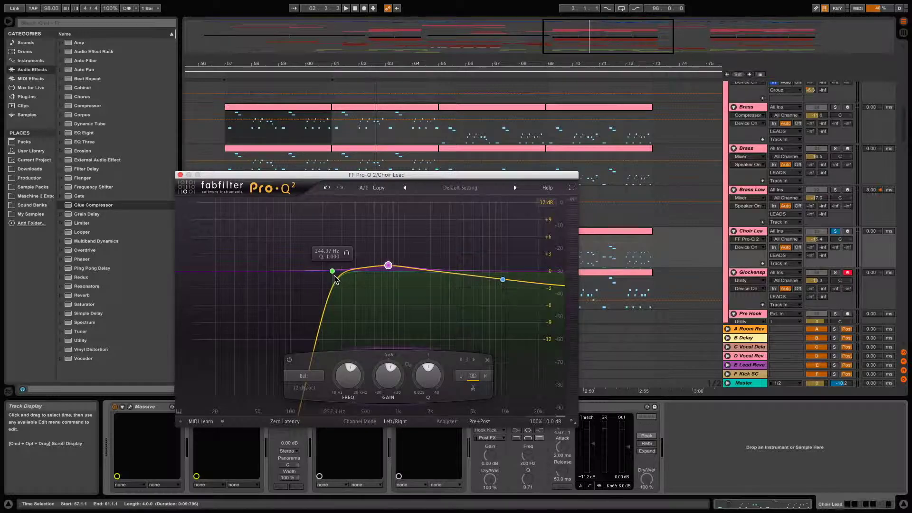
pyautogui.click(180, 175)
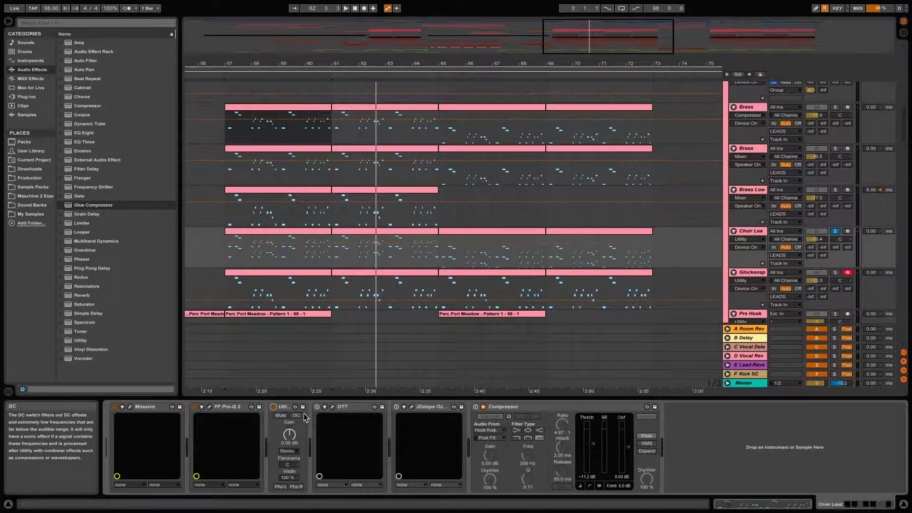
# Enable Utility and OTT on the Choir Lead track and check OTT's settings during playback
pyautogui.click(332, 407)
pyautogui.press('space')
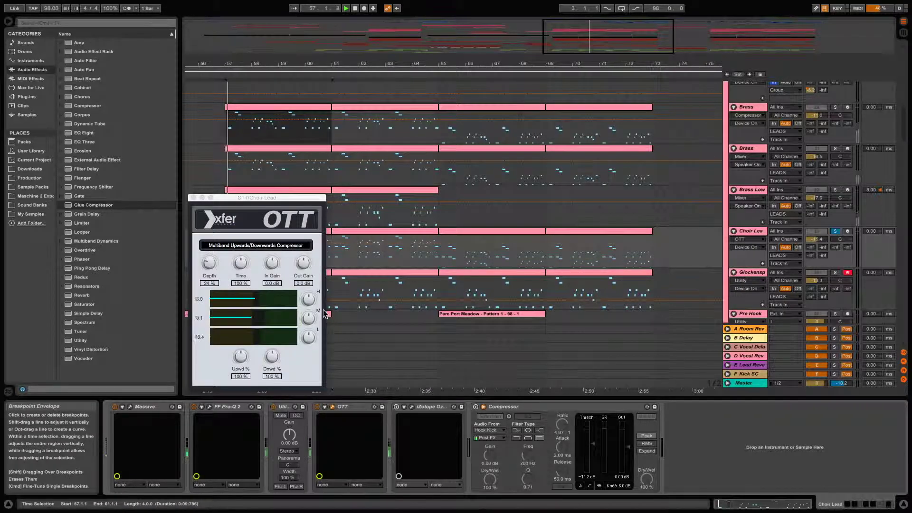
pyautogui.click(193, 197)
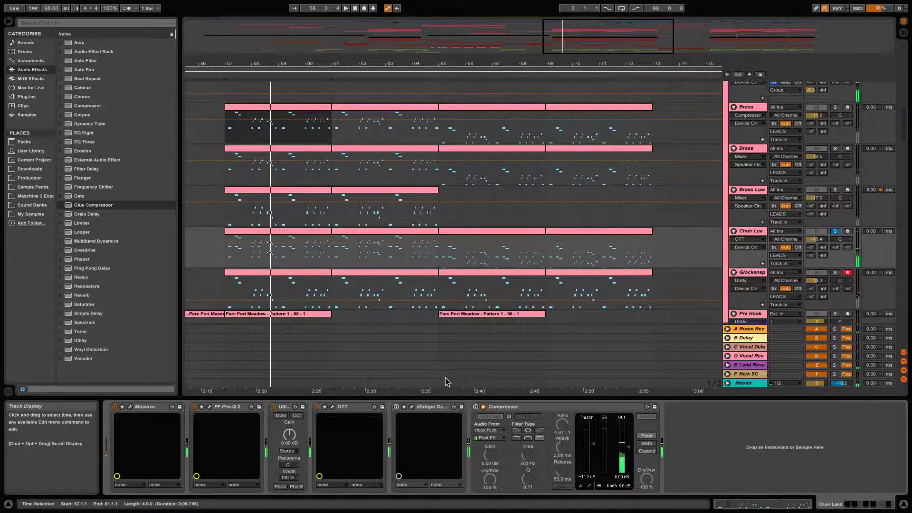
# Enable Ozone 7 Vintage Tape on the Choir Lead track with the Drive preset and compare it bypassed and active during playback
pyautogui.click(412, 408)
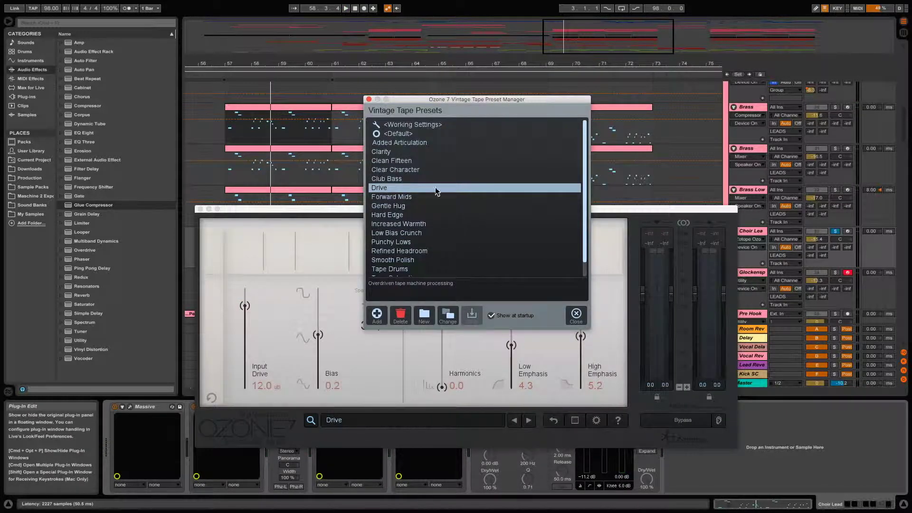
pyautogui.doubleClick(436, 191)
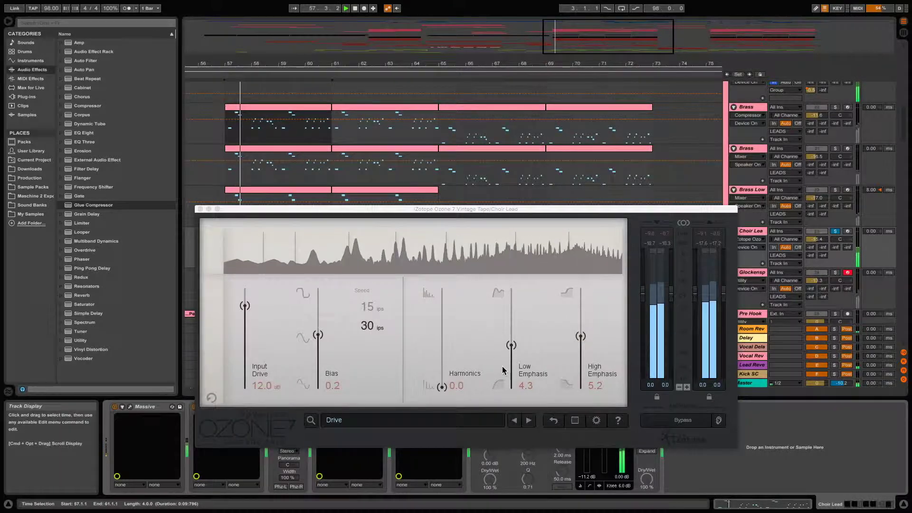
pyautogui.click(674, 421)
pyautogui.click(674, 420)
pyautogui.click(673, 419)
pyautogui.click(673, 419)
pyautogui.press('space')
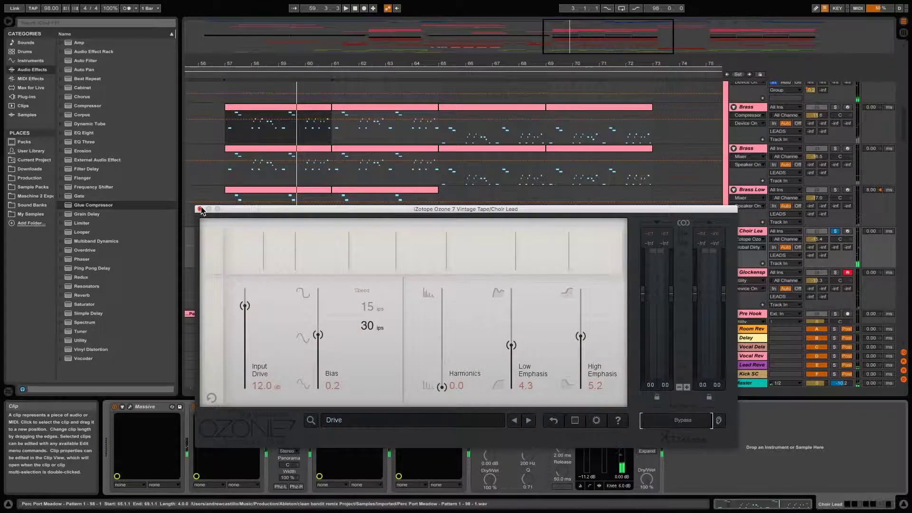
pyautogui.click(200, 209)
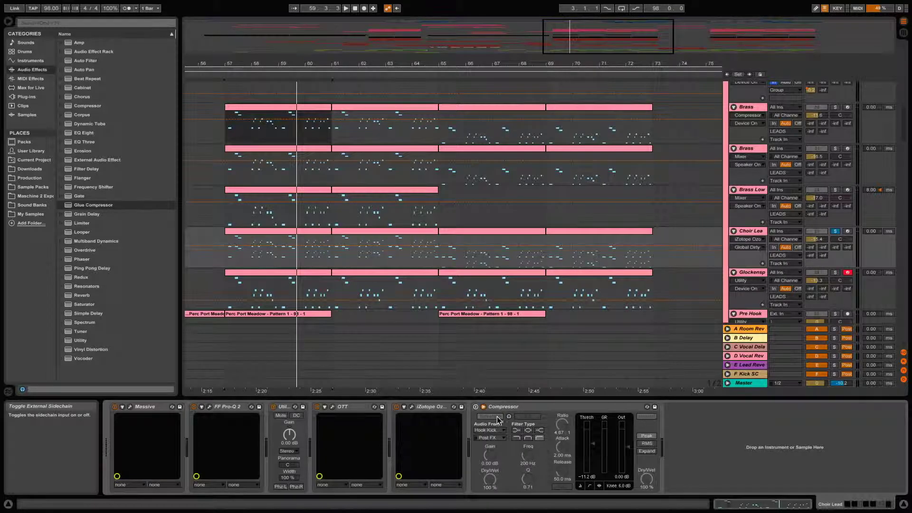
# Enable the Compressor sidechained to Hook Kick on the Choir Lead track and audition it
pyautogui.click(475, 406)
pyautogui.press('space')
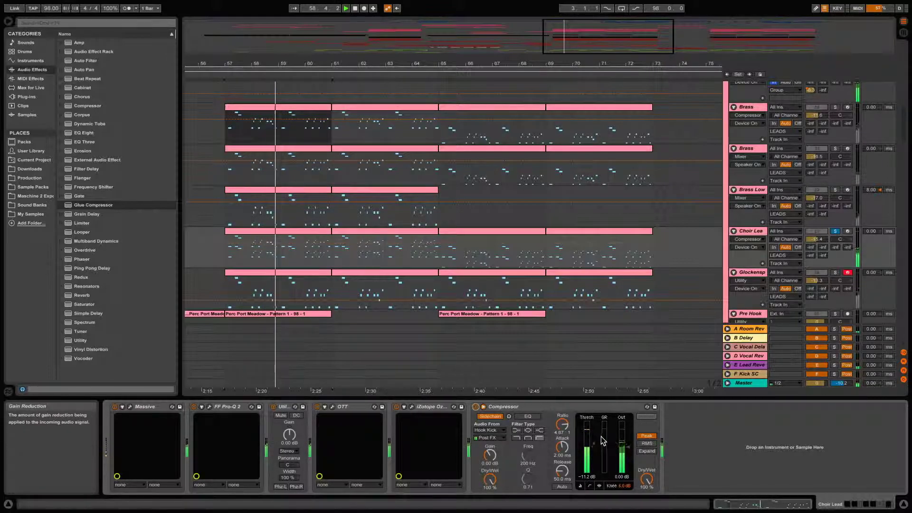
pyautogui.press('space')
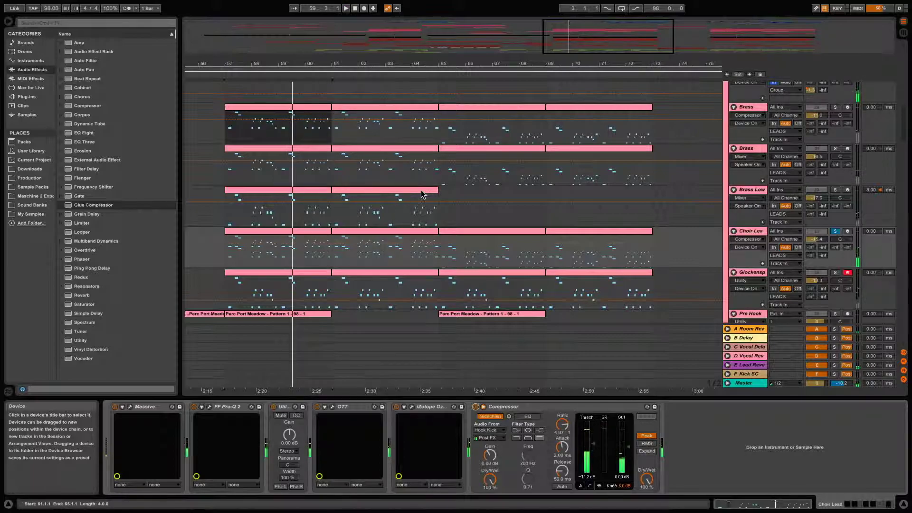
# Solo the Glockenspiel track and enable its Utility device
pyautogui.click(809, 275)
pyautogui.click(835, 272)
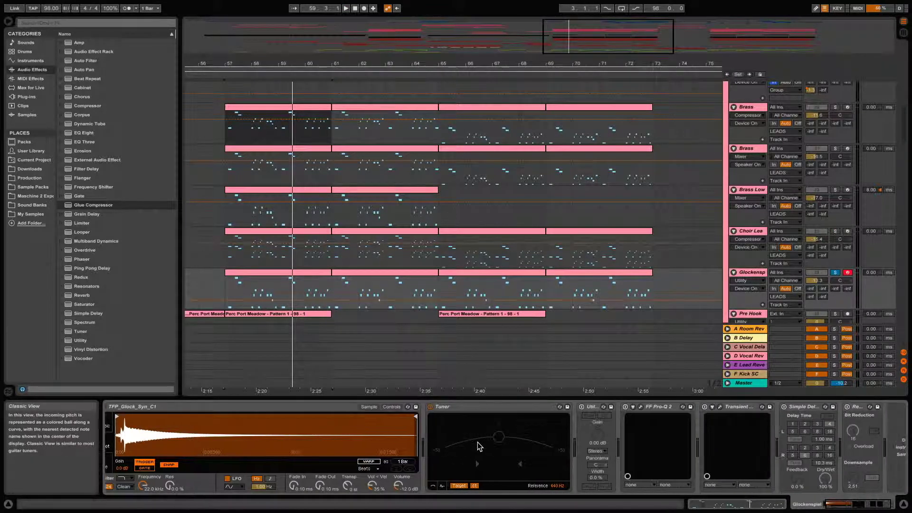
pyautogui.click(600, 406)
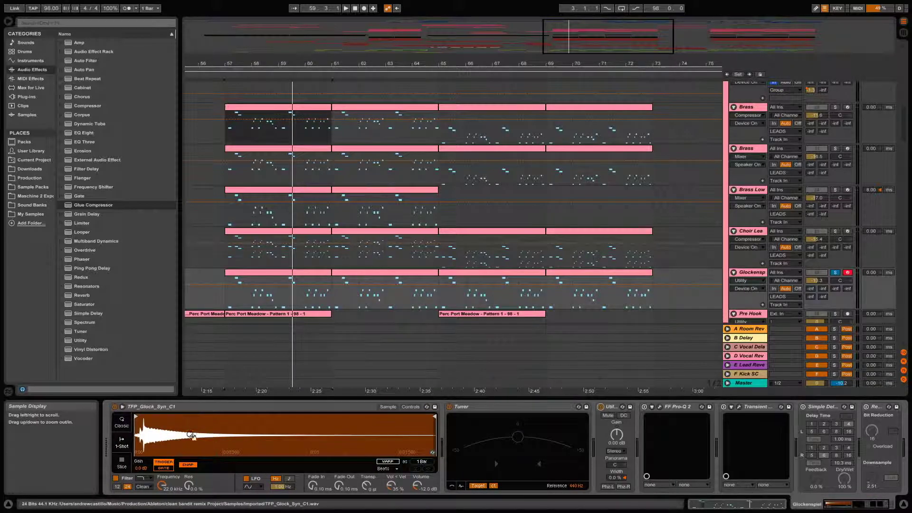
# Switch to Splice to look at the source sample TFP_Glock_Syn_C1.wav, and return to Ableton Live
pyautogui.hotkey('ctrl', 'Left')
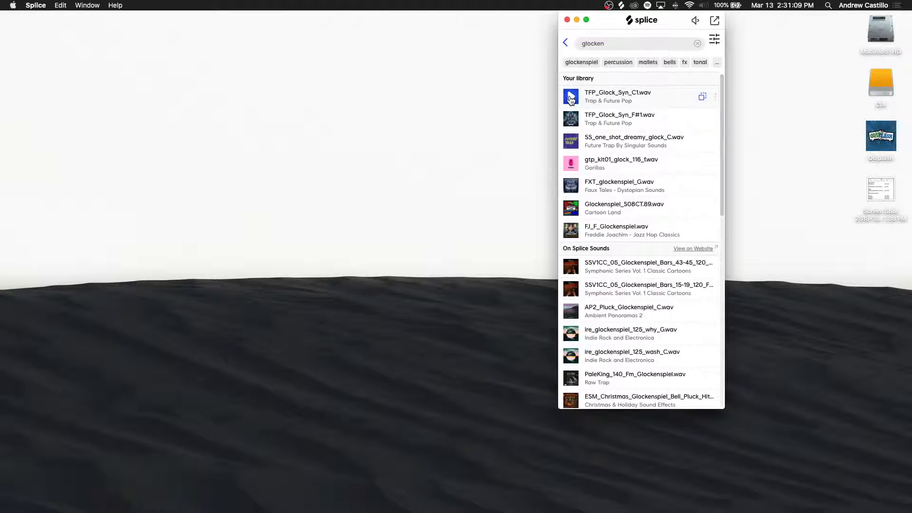
pyautogui.hotkey('ctrl', 'Right')
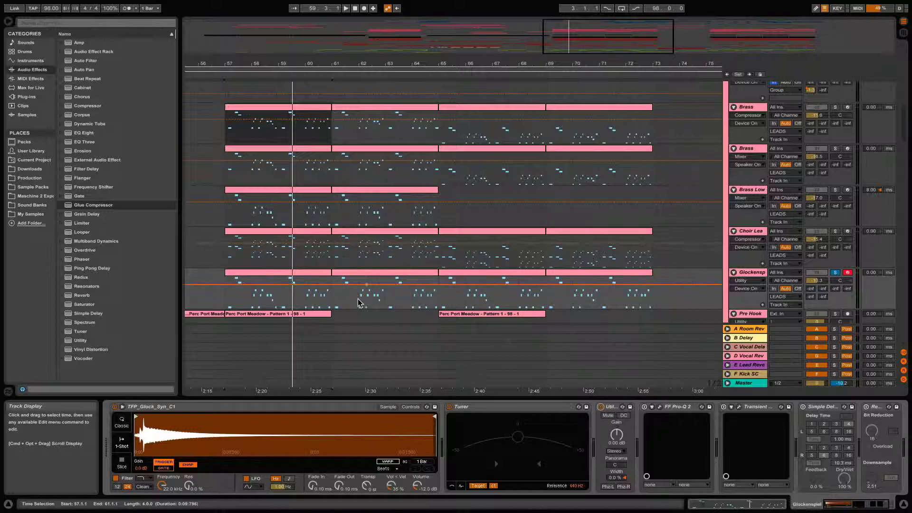
# Compare the Glockenspiel track with Utility switched off and back on during playback
pyautogui.press('space')
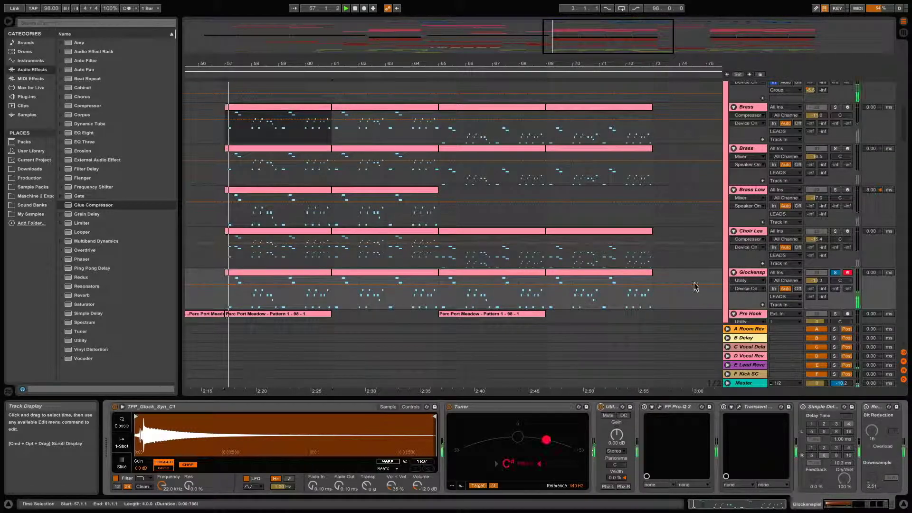
pyautogui.click(600, 407)
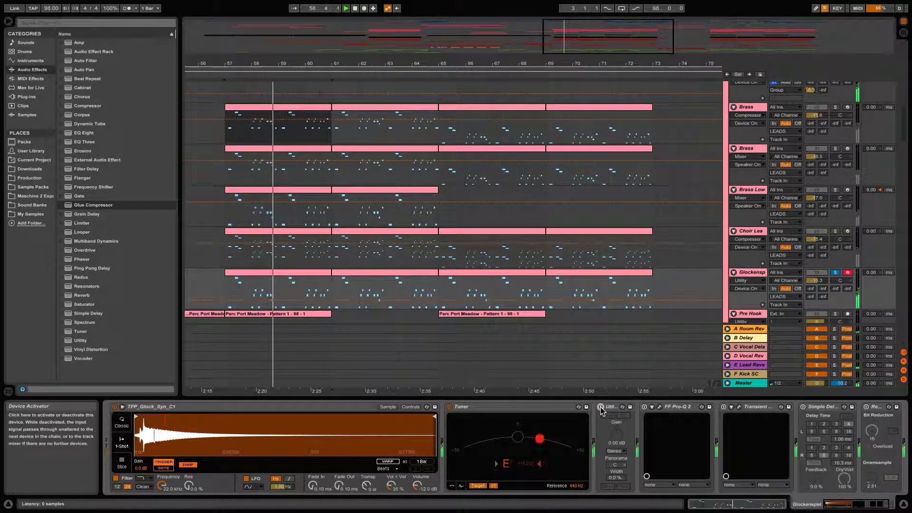
pyautogui.click(601, 407)
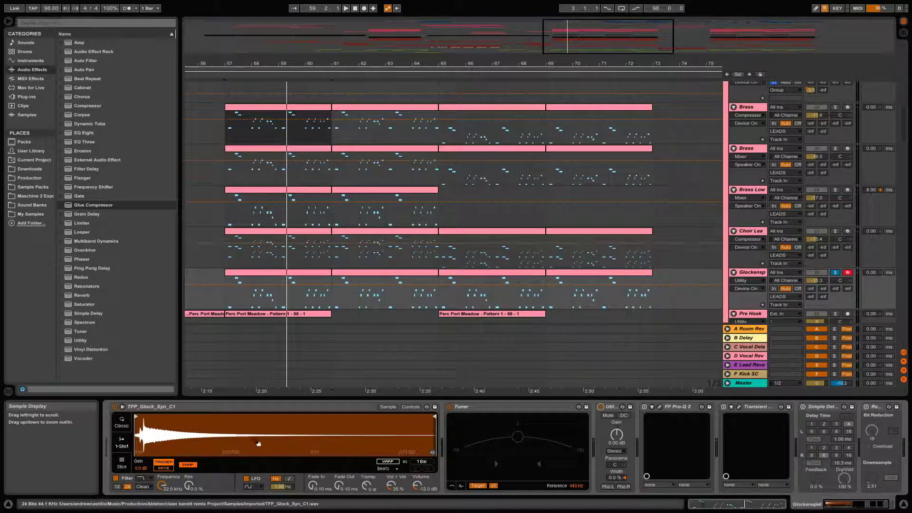
# Enable FF Pro-Q 2 on the Glockenspiel track and audition its two narrow cuts in isolation during playback
pyautogui.hscroll(5, 599, 432)
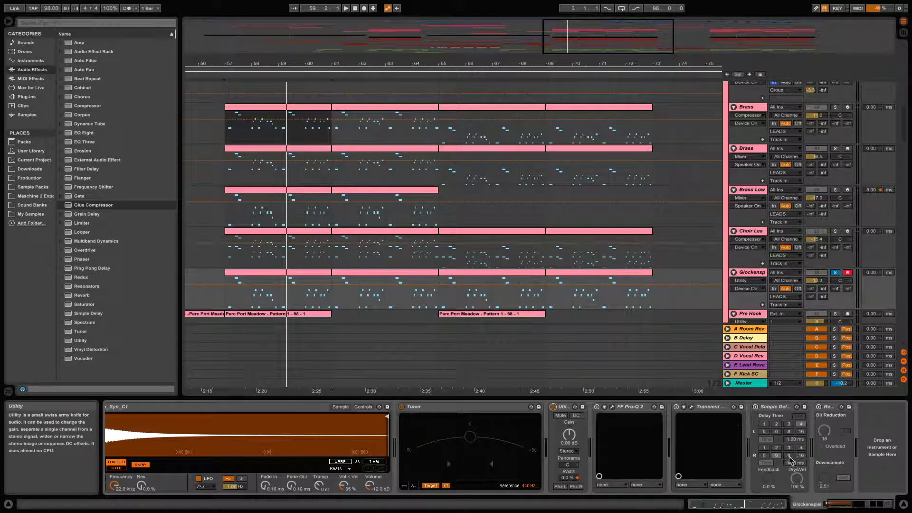
pyautogui.click(612, 406)
pyautogui.press('space')
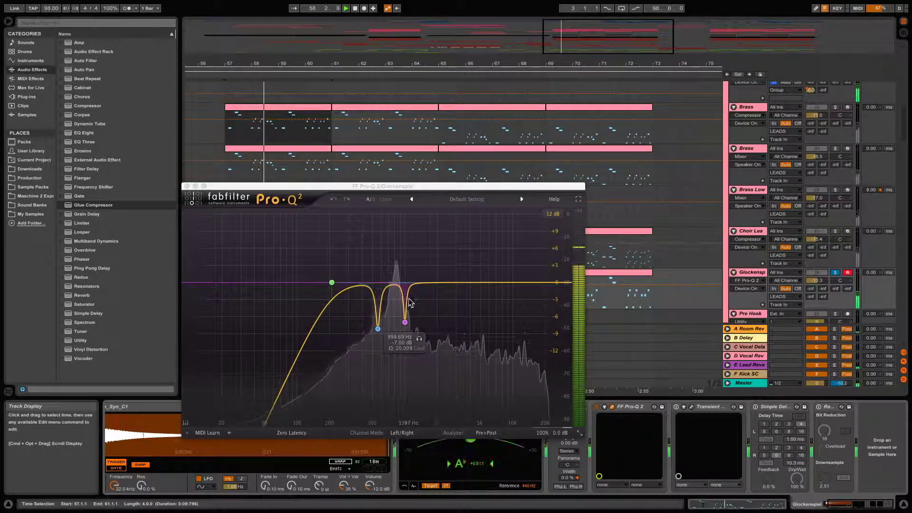
pyautogui.click(419, 338)
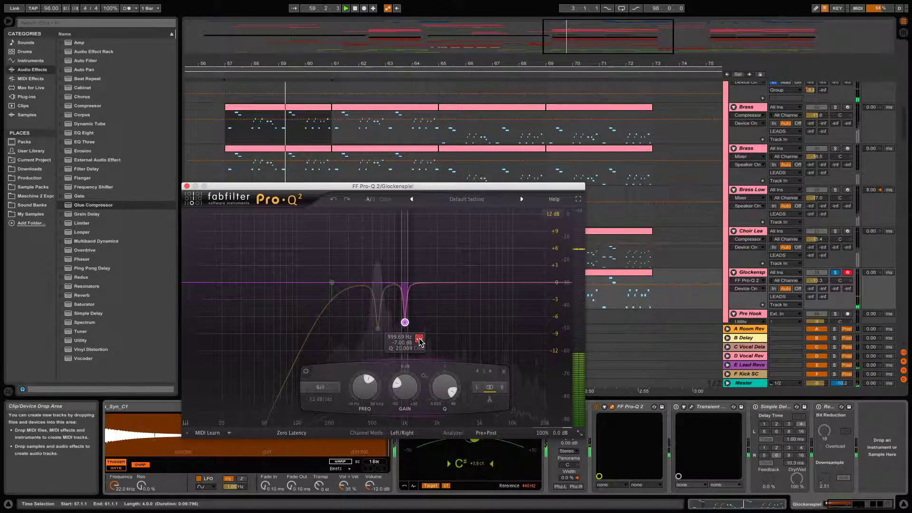
pyautogui.click(378, 328)
pyautogui.moveTo(393, 345); pyautogui.dragTo(377, 319)
pyautogui.click(612, 407)
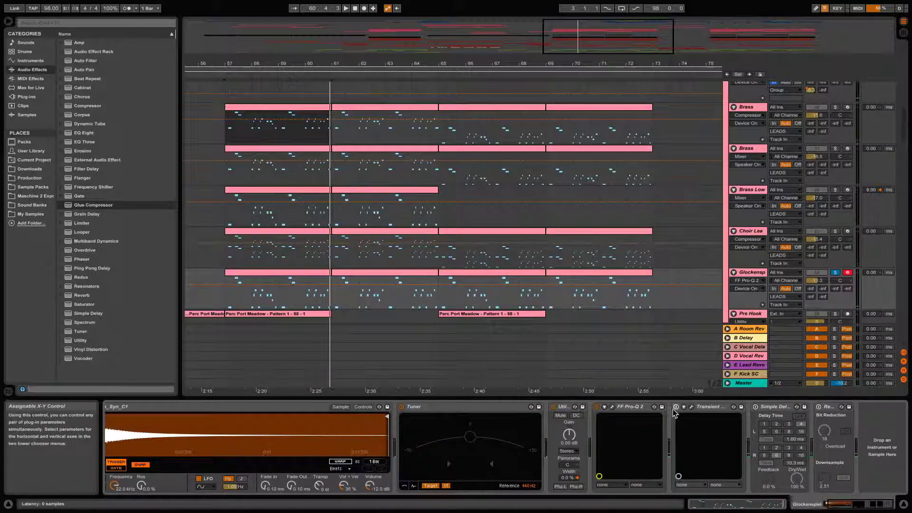
# Enable Transient Master on the Glockenspiel track, view its attack setting, and compare the sound with it bypassed and active
pyautogui.click(691, 406)
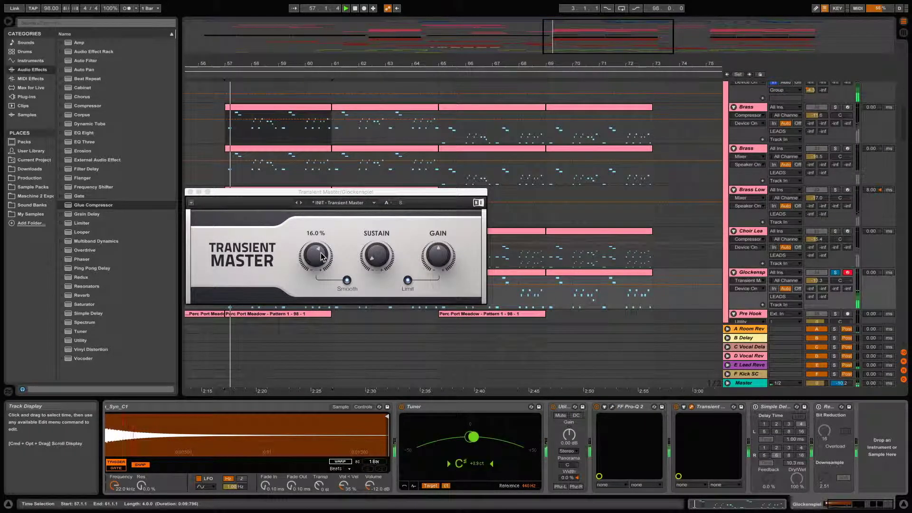
pyautogui.click(191, 192)
pyautogui.click(678, 409)
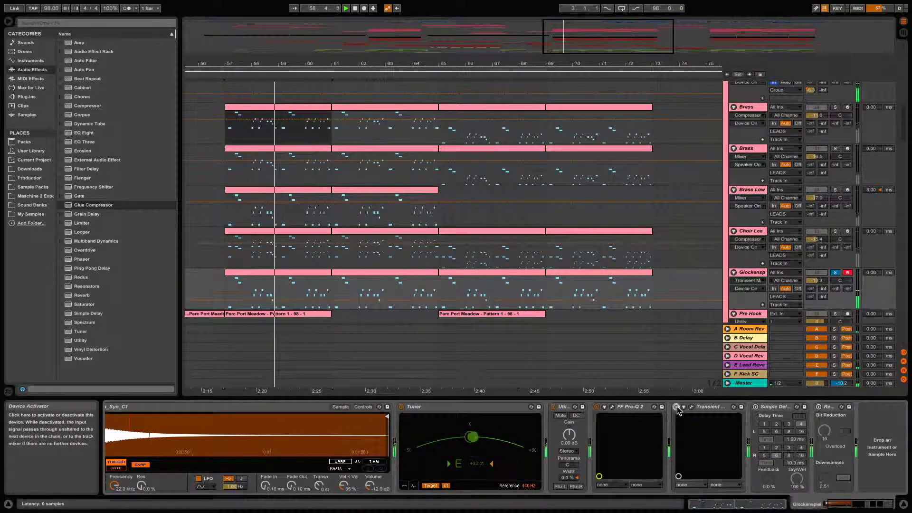
pyautogui.click(676, 407)
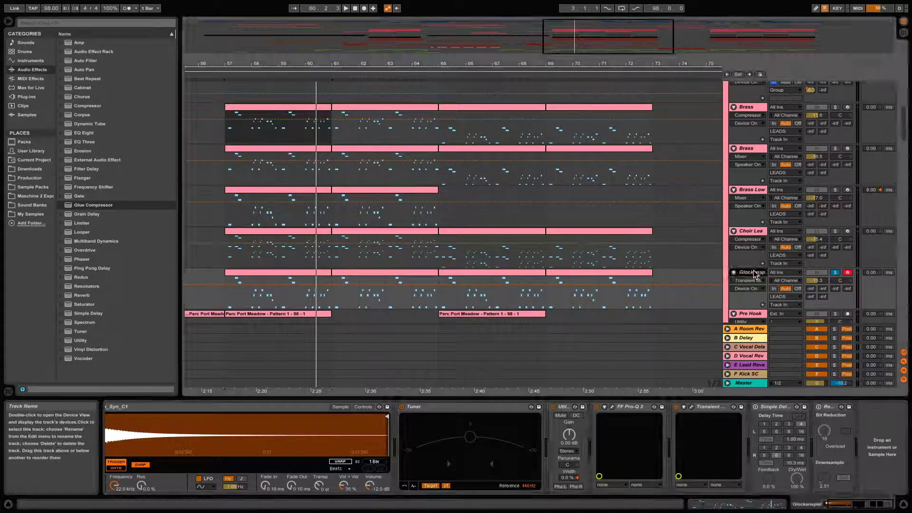
# Enable the Glockenspiel track's Simple Delay and Redux one after the other, auditioning each during playback
pyautogui.click(756, 407)
pyautogui.press('space')
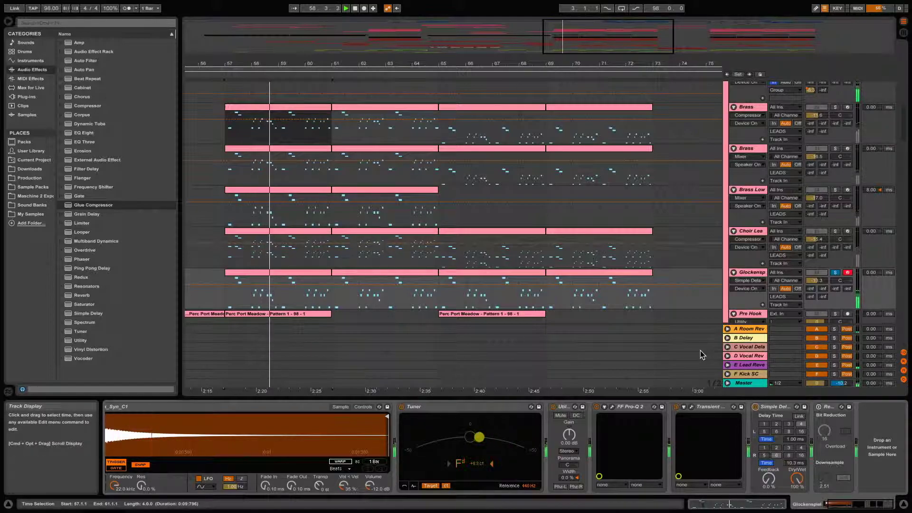
pyautogui.press('space')
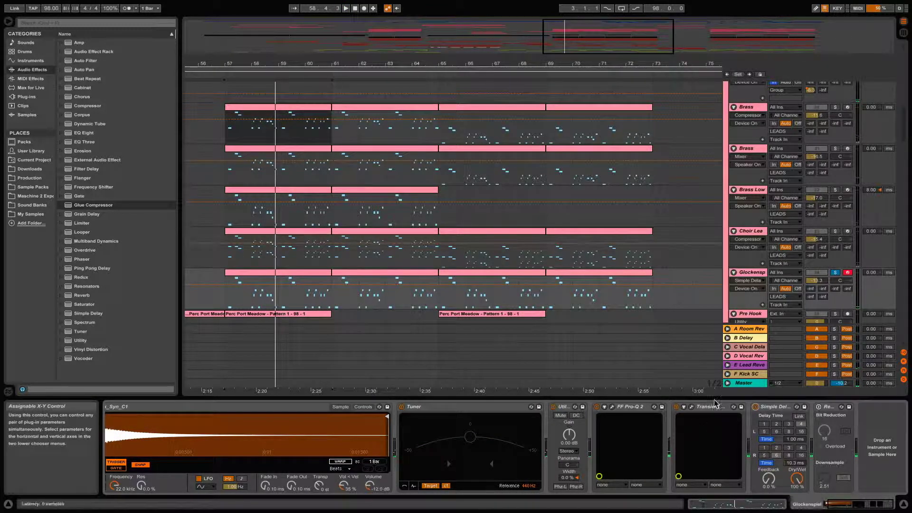
pyautogui.press('space')
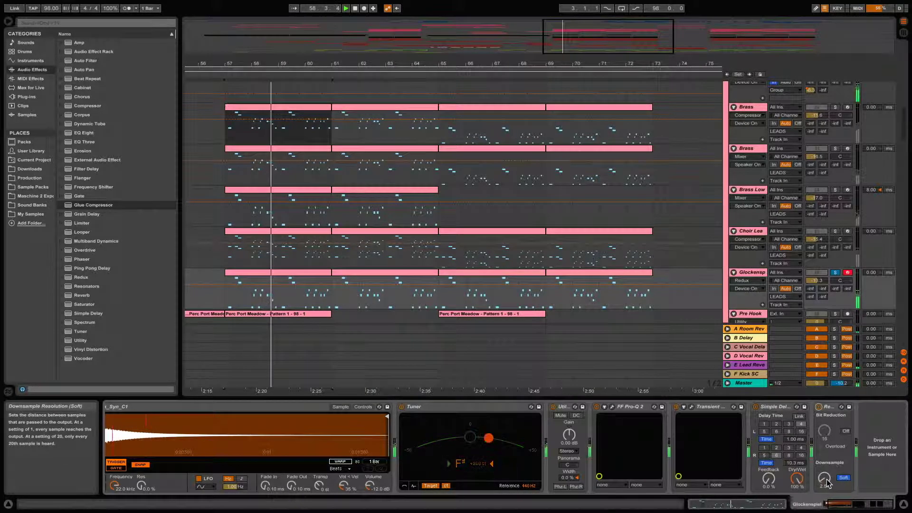
pyautogui.press('space')
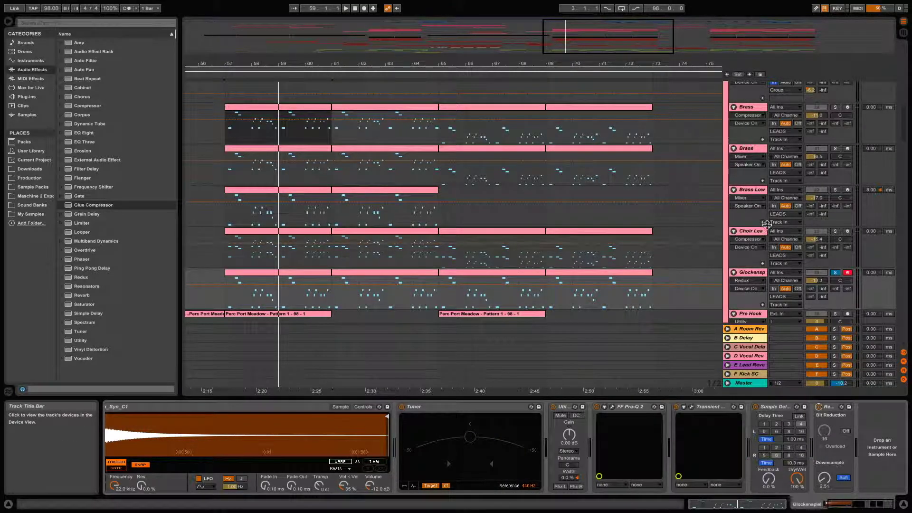
# Solo the LEADS group, enable its FF Saturn, examine the drive and output settings, and audition it
pyautogui.scroll(3, 699, 213)
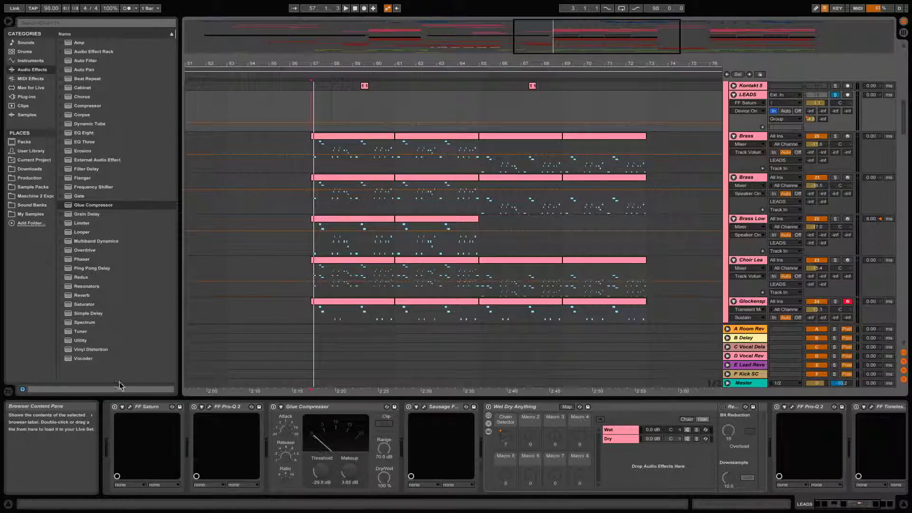
pyautogui.click(114, 407)
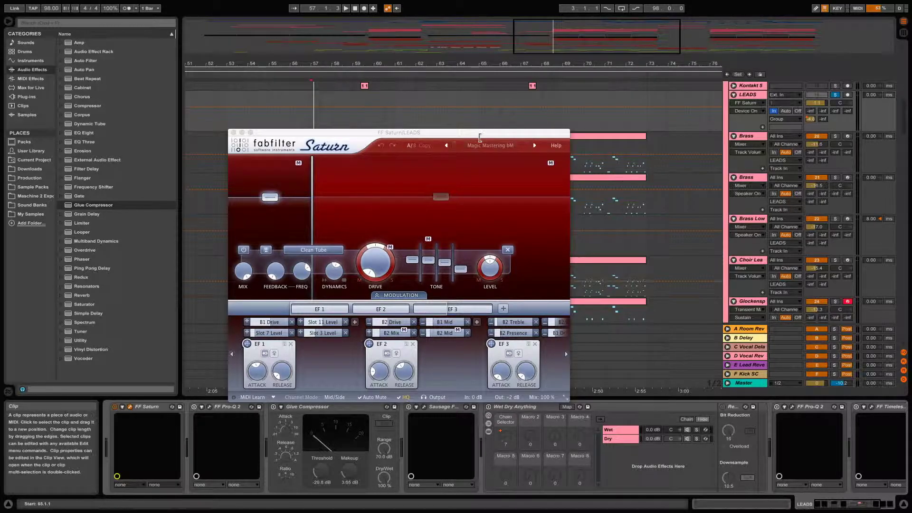
pyautogui.moveTo(479, 136); pyautogui.dragTo(485, 119)
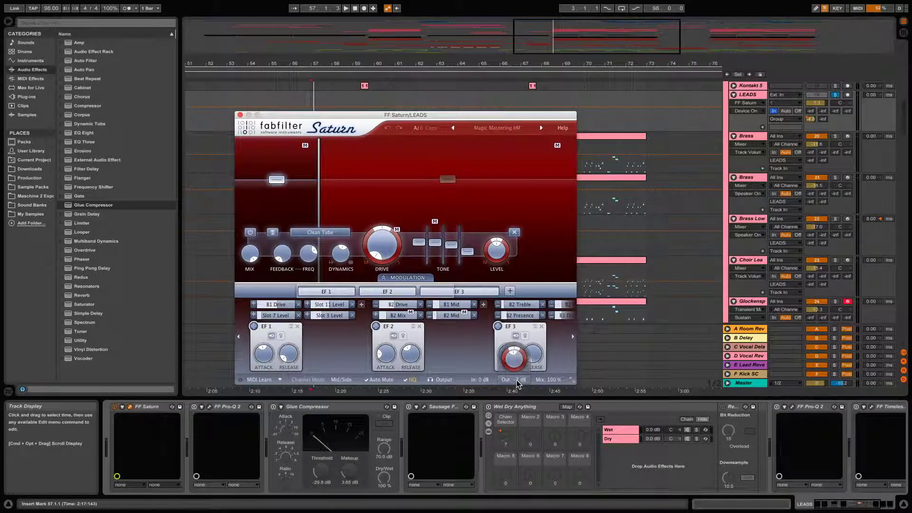
pyautogui.click(240, 115)
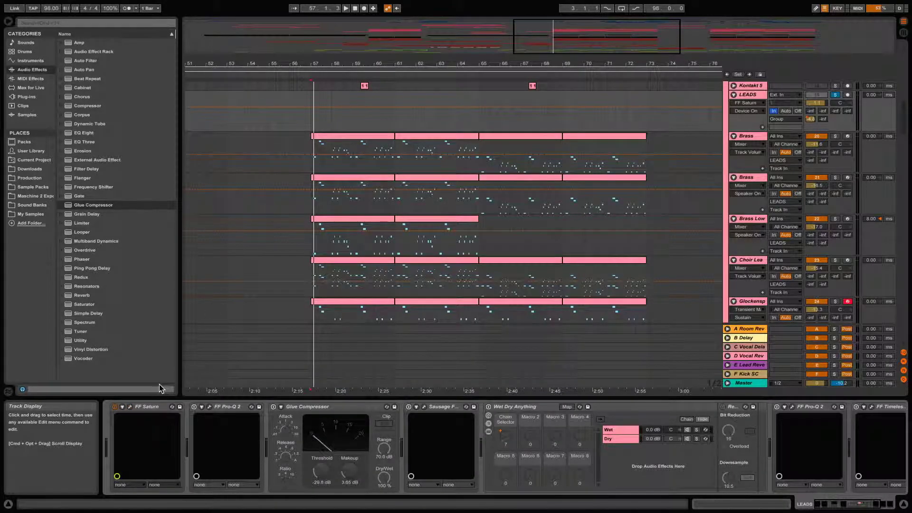
pyautogui.press('space')
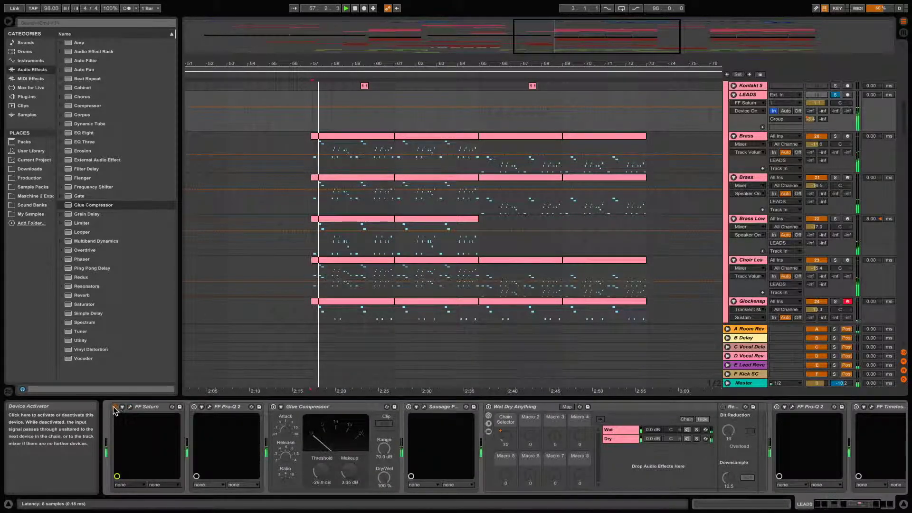
pyautogui.press('space')
# Enable the LEADS group's FF Pro-Q 2 and audition its low cut and high-frequency bell dip during playback
pyautogui.click(210, 407)
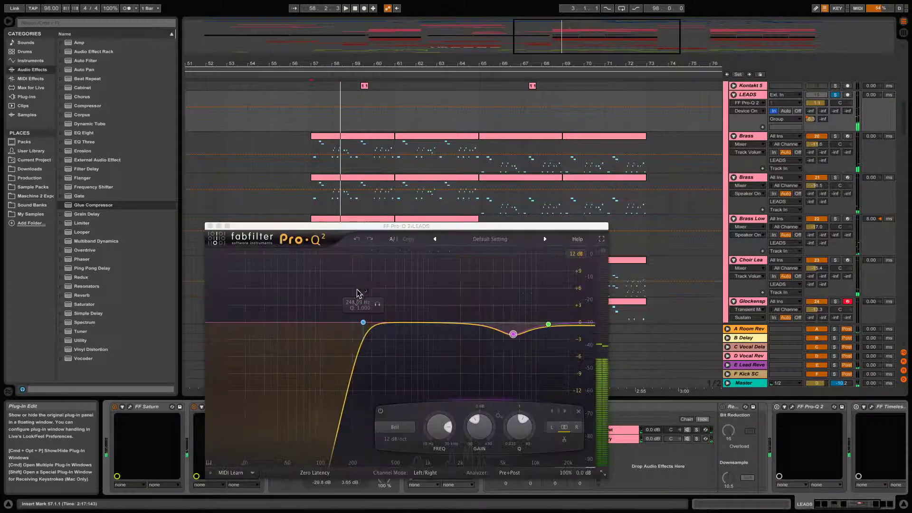
pyautogui.click(514, 335)
pyautogui.press('space')
pyautogui.click(527, 350)
pyautogui.click(527, 350)
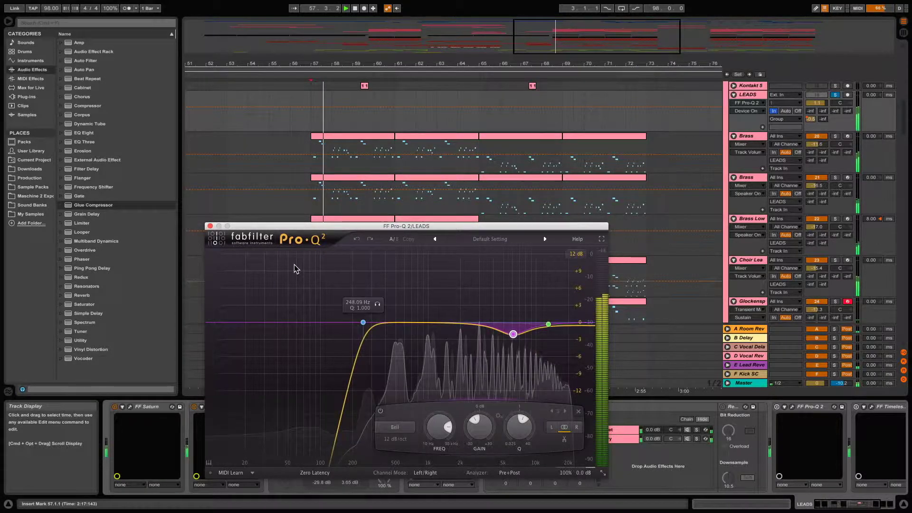
pyautogui.click(211, 227)
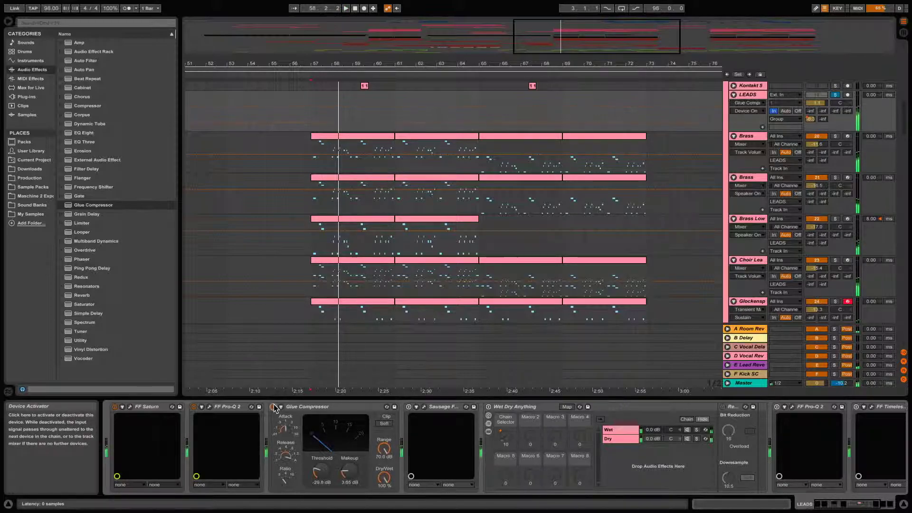
# Audition the LEADS group's Glue Compressor, set its threshold to -30.2 dB, raise its ratio, and compare against bypass
pyautogui.press('space')
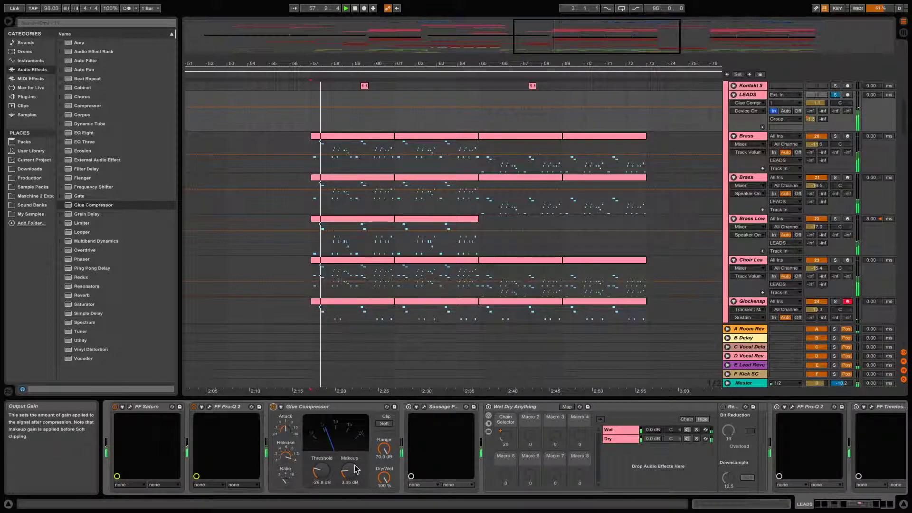
pyautogui.click(274, 407)
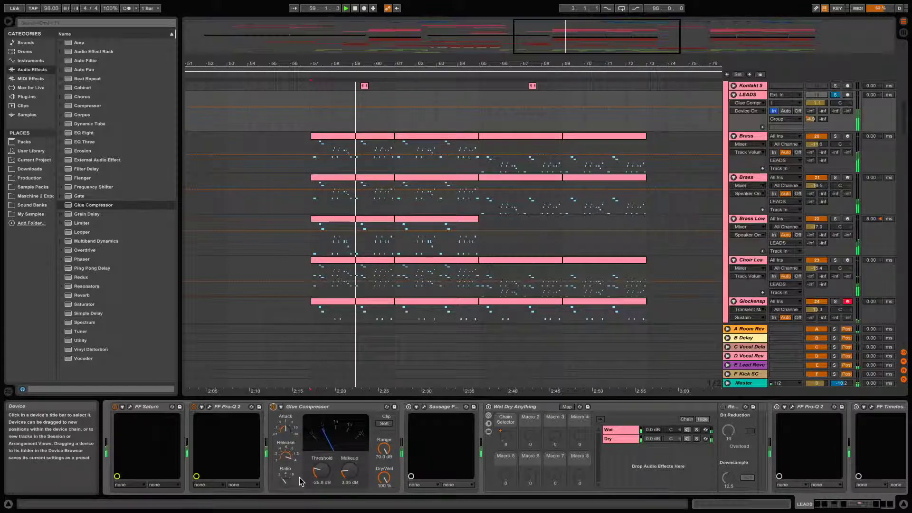
pyautogui.moveTo(323, 477); pyautogui.dragTo(323, 481)
pyautogui.click(285, 480)
pyautogui.press('space')
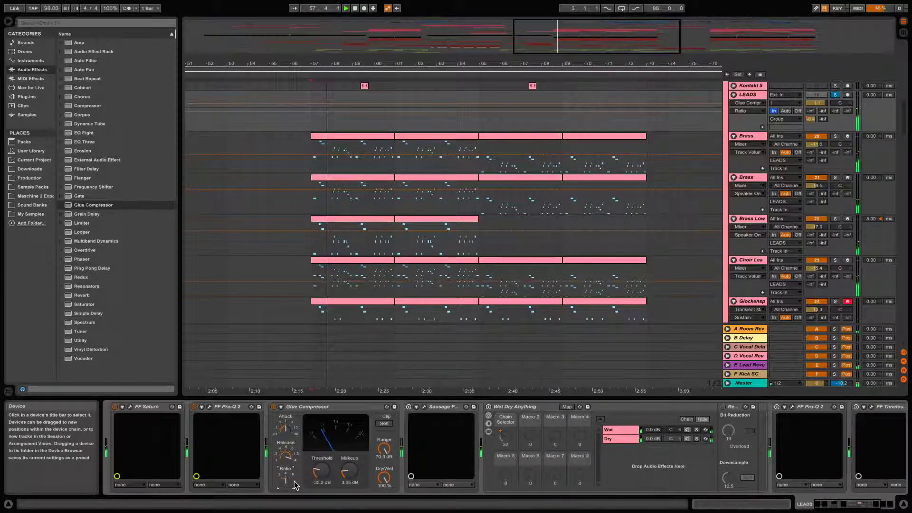
pyautogui.click(274, 407)
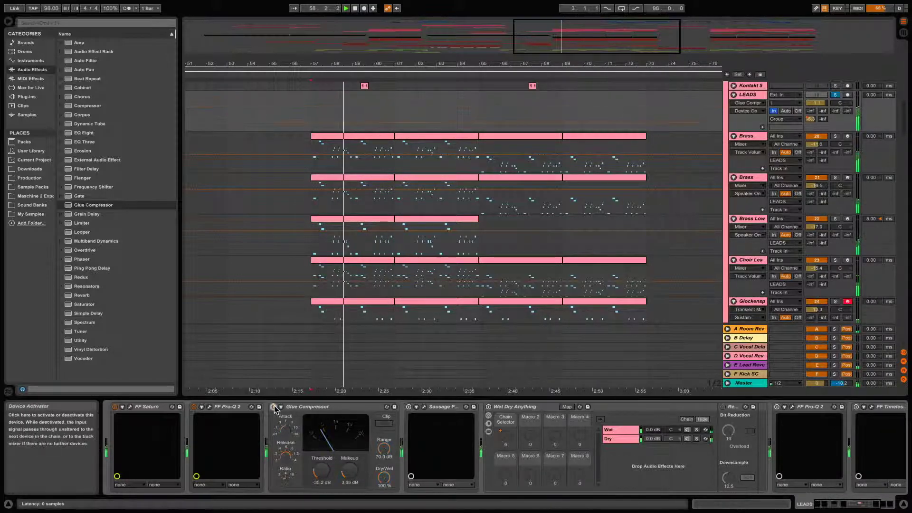
# Refine the Glue Compressor's threshold by ear to -27.0 dB, toggling the device off and on to compare
pyautogui.click(321, 471)
pyautogui.moveTo(321, 471)
pyautogui.mouseDown()
pyautogui.moveTo(321, 459)
pyautogui.moveTo(321, 469)
pyautogui.mouseUp()
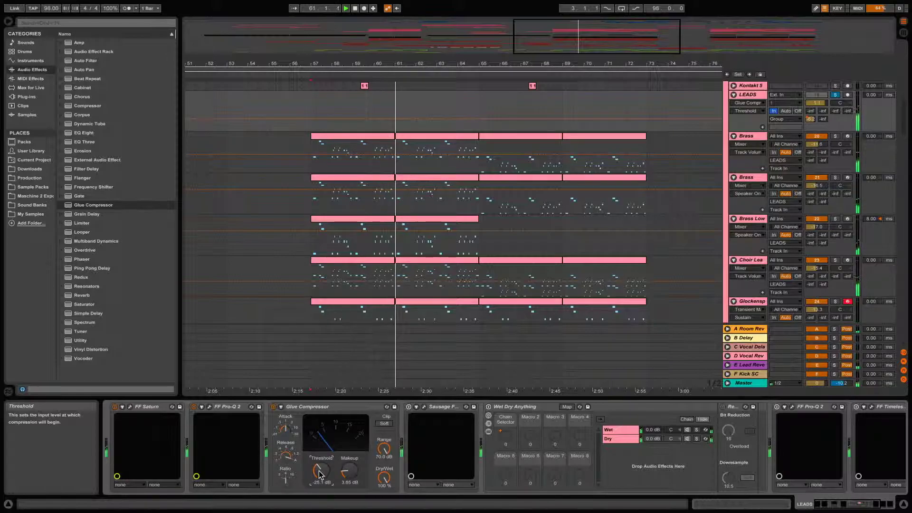
pyautogui.click(274, 407)
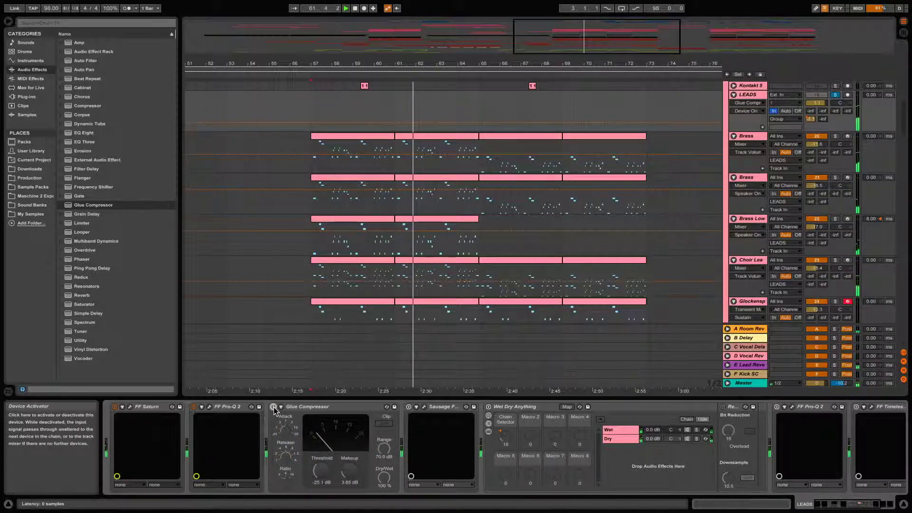
pyautogui.click(273, 407)
pyautogui.click(321, 471)
pyautogui.moveTo(321, 470); pyautogui.dragTo(321, 472)
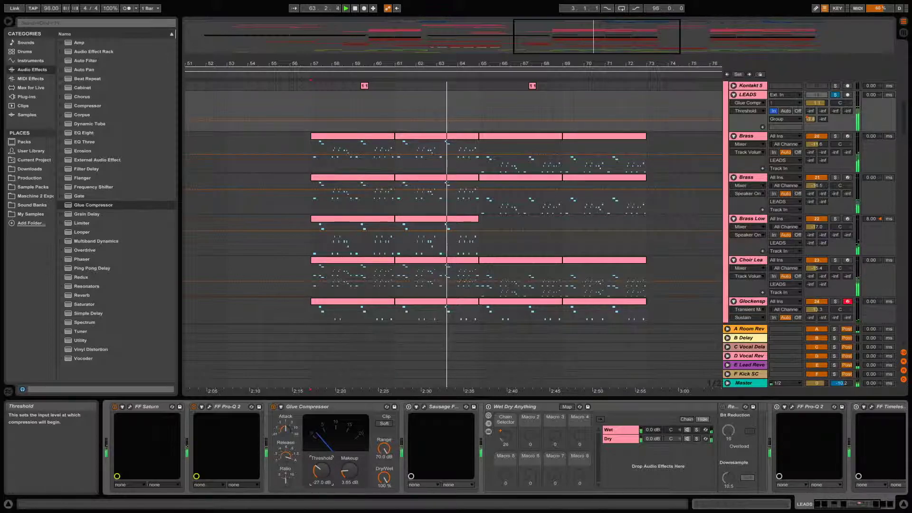
pyautogui.click(274, 407)
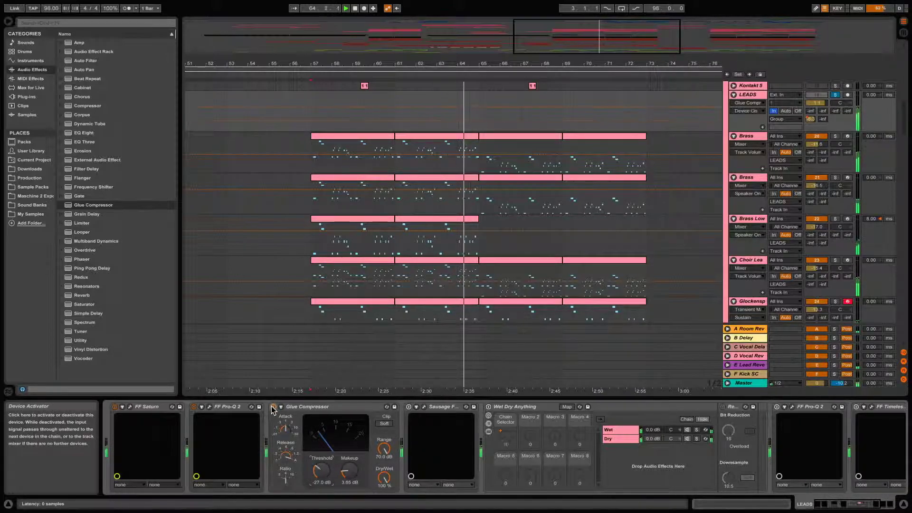
pyautogui.click(274, 407)
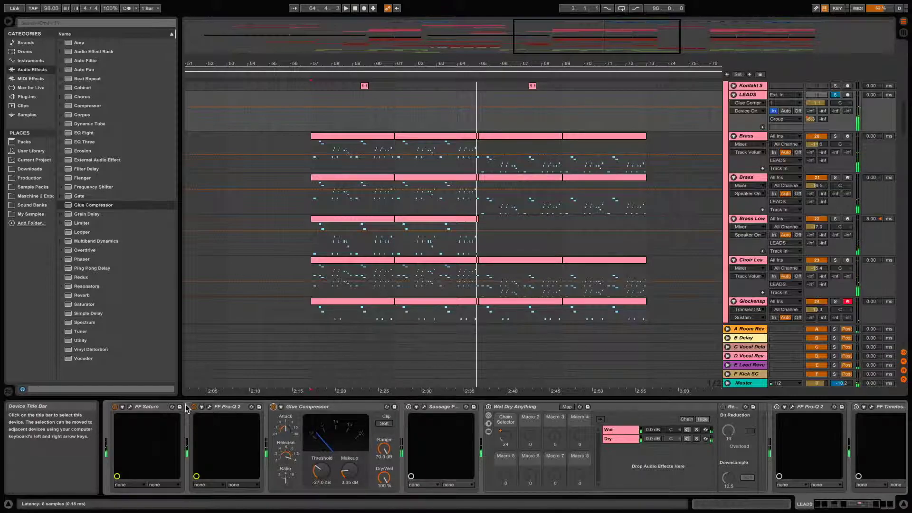
# Bypass the LEADS group's FF Saturn, FF Pro-Q 2 and Glue Compressor, and re-enable FF Saturn alone to audition it
pyautogui.click(274, 407)
pyautogui.click(115, 407)
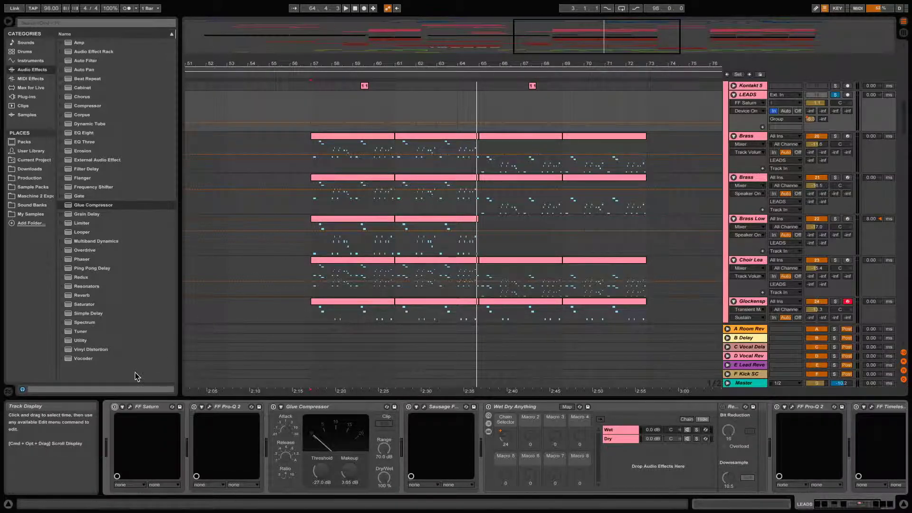
pyautogui.click(115, 407)
pyautogui.click(130, 407)
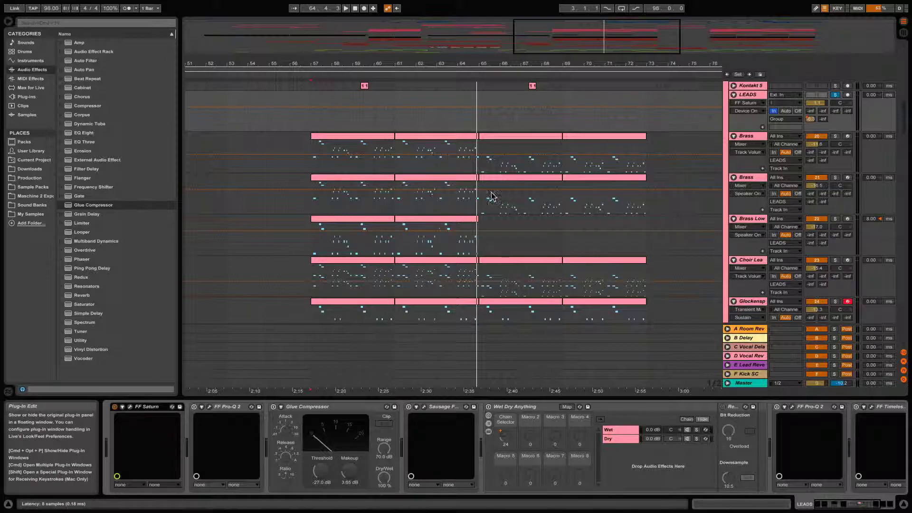
pyautogui.moveTo(492, 115); pyautogui.dragTo(499, 103)
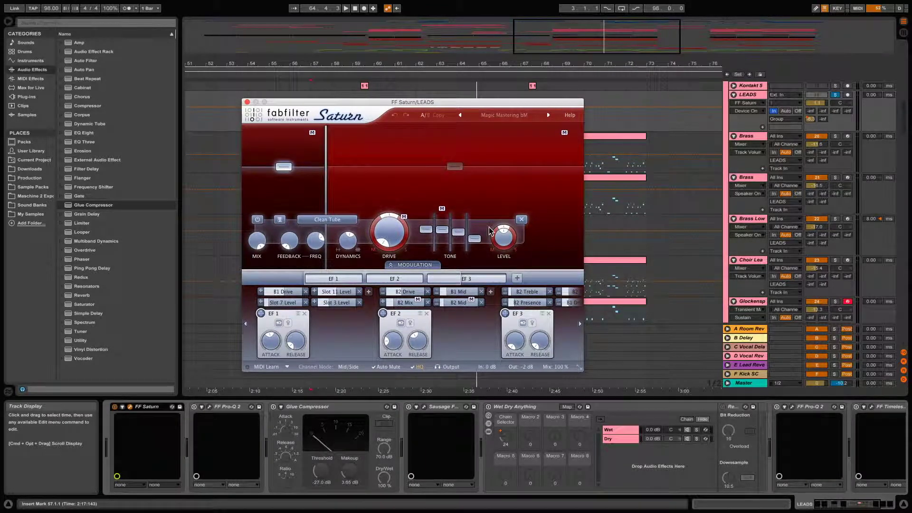
pyautogui.press('space')
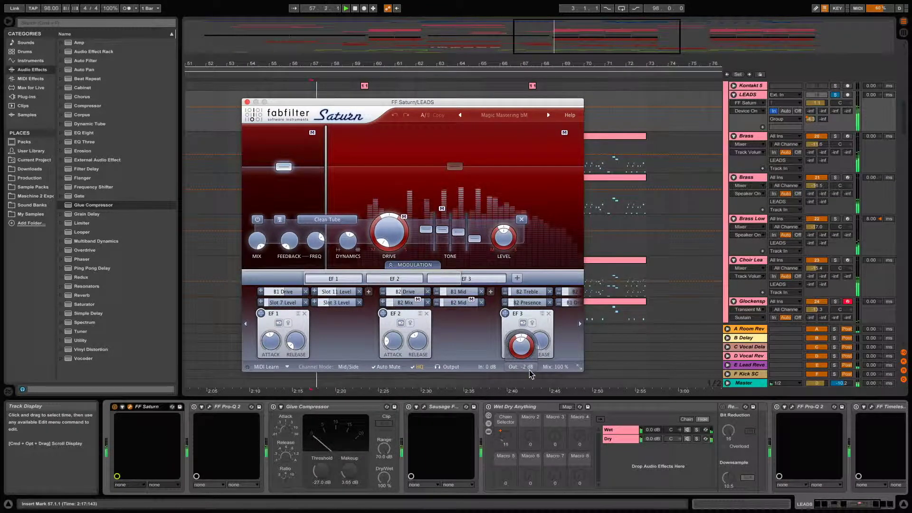
pyautogui.click(247, 103)
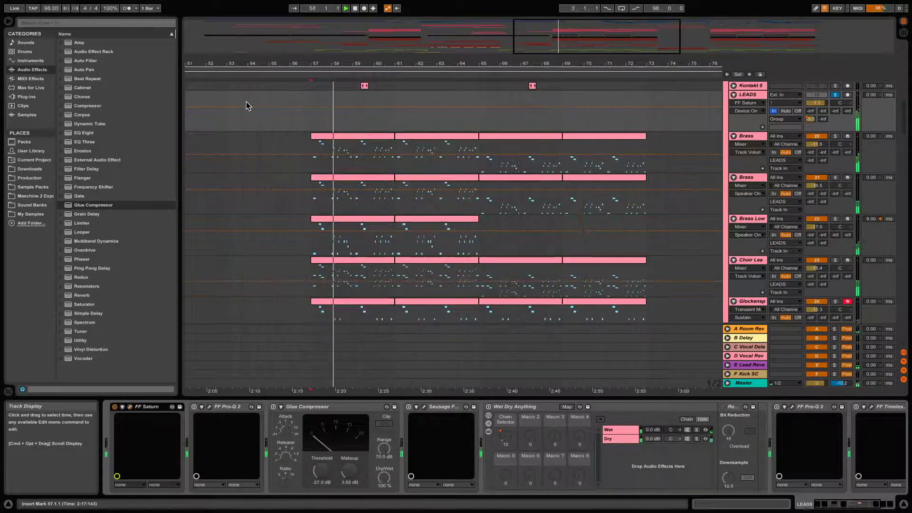
pyautogui.press('space')
# Re-enable the LEADS group's first FF Pro-Q 2, audition it with its EQ curve showing, and close its window
pyautogui.click(194, 407)
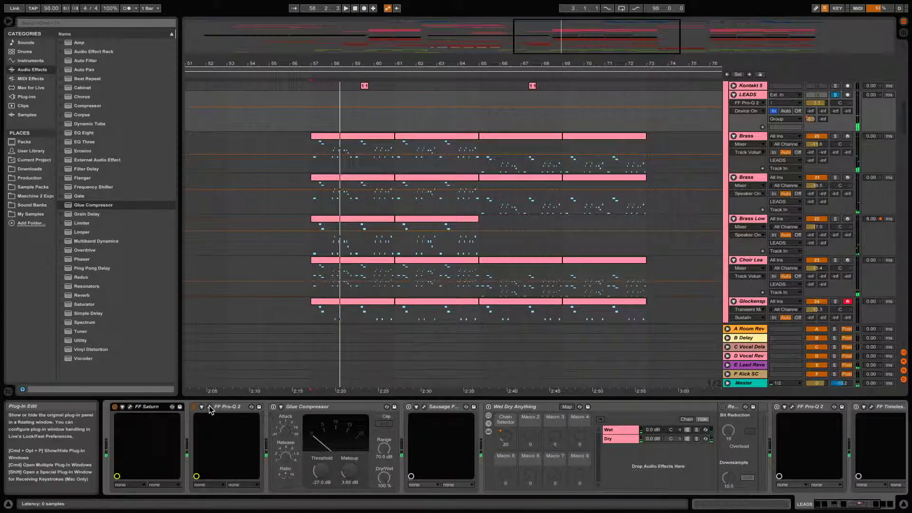
pyautogui.click(209, 407)
pyautogui.moveTo(513, 334)
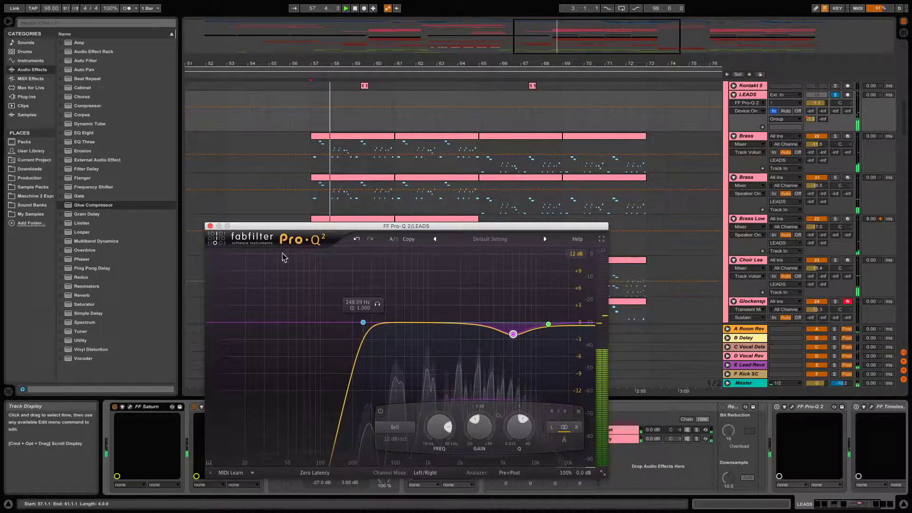
pyautogui.press('space')
pyautogui.click(210, 227)
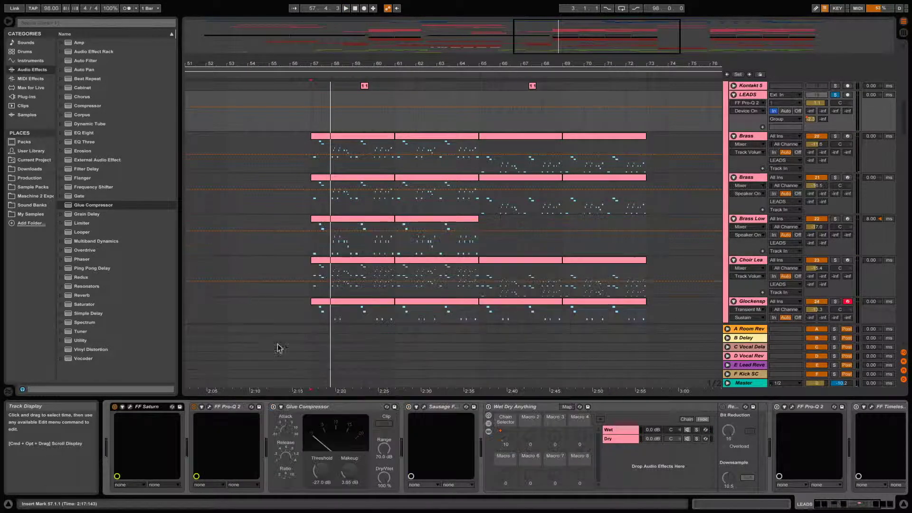
# Re-enable the LEADS group's Glue Compressor, compare it against bypass during playback, and lower its makeup gain to 3.19 dB
pyautogui.click(278, 406)
pyautogui.press('space')
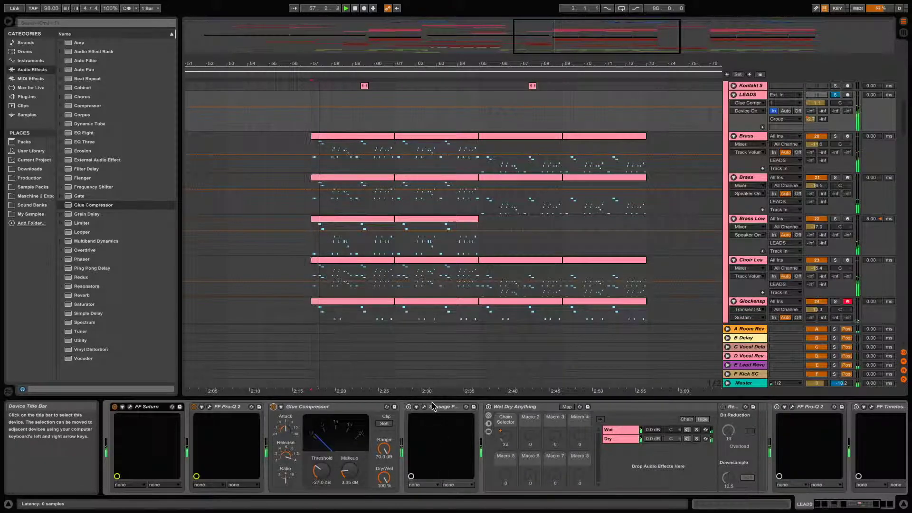
pyautogui.click(274, 407)
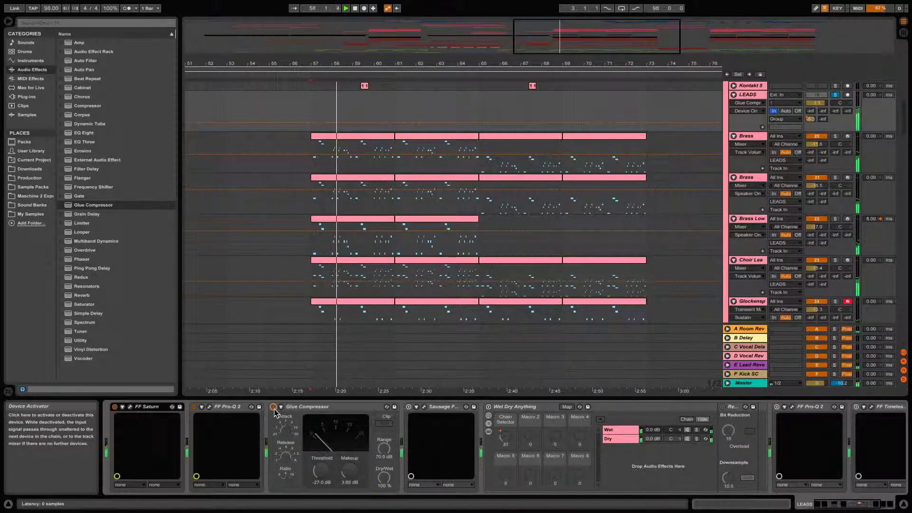
pyautogui.click(275, 408)
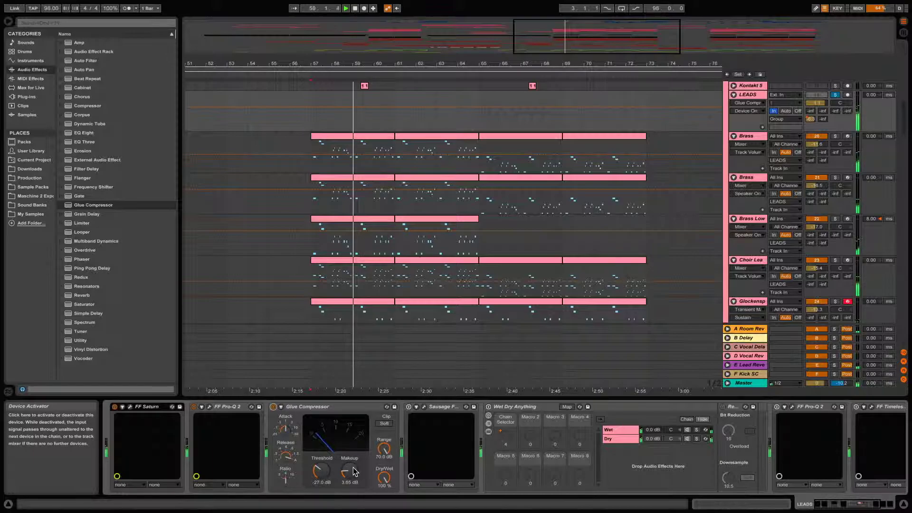
pyautogui.moveTo(349, 470); pyautogui.dragTo(350, 474)
pyautogui.press('space')
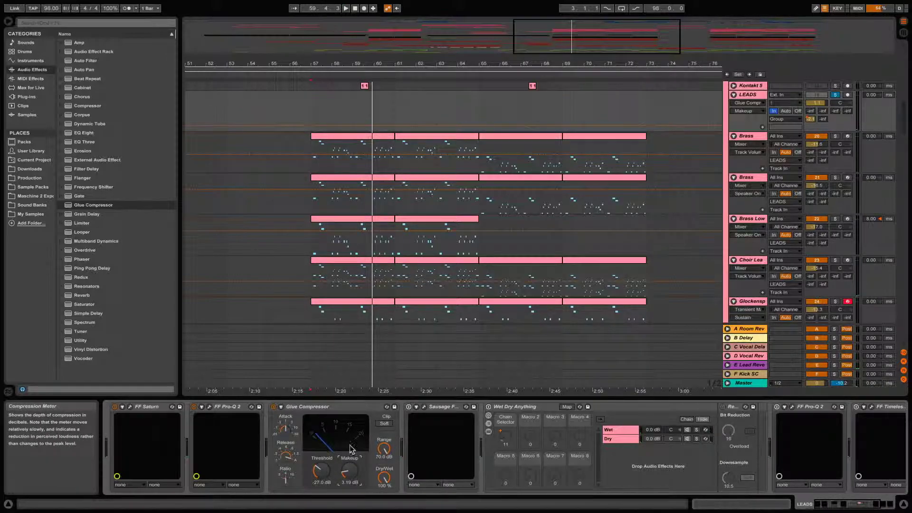
# Enable the LEADS group's Sausage Fattener, open its window, and compare it against bypass during playback
pyautogui.click(409, 407)
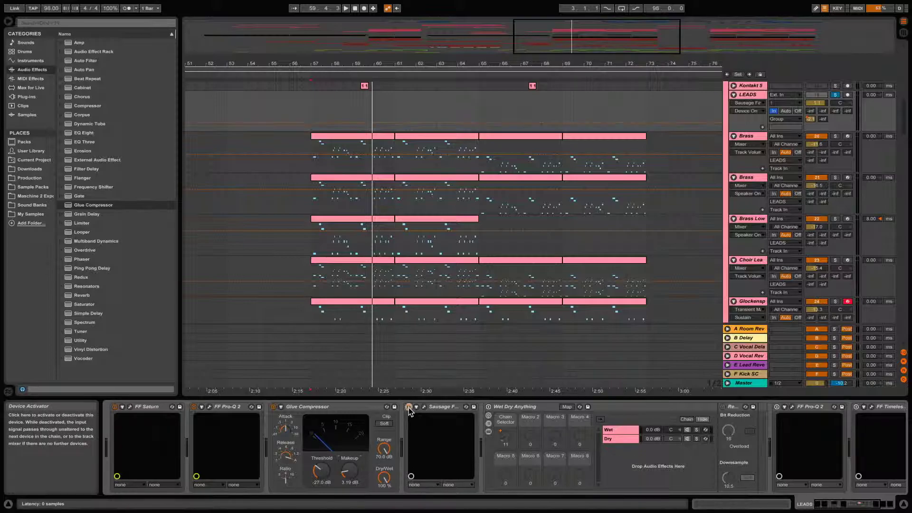
pyautogui.click(424, 407)
pyautogui.press('space')
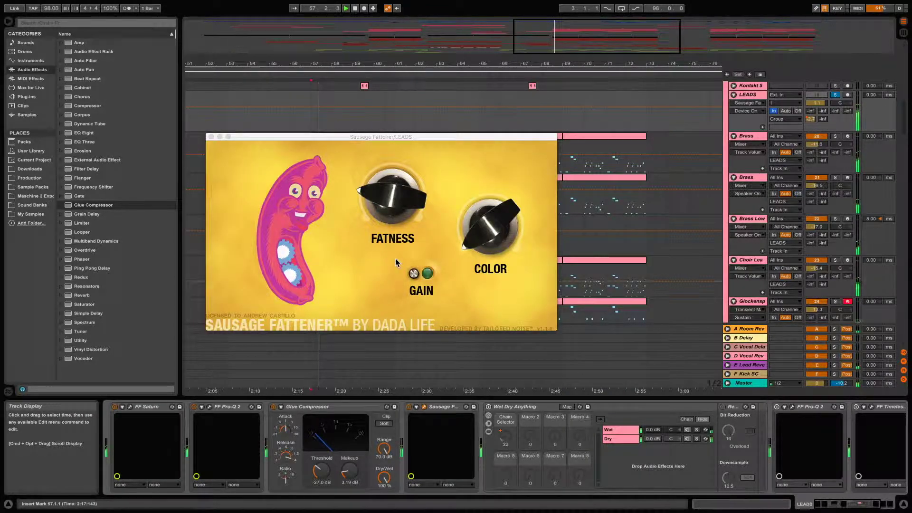
pyautogui.click(409, 408)
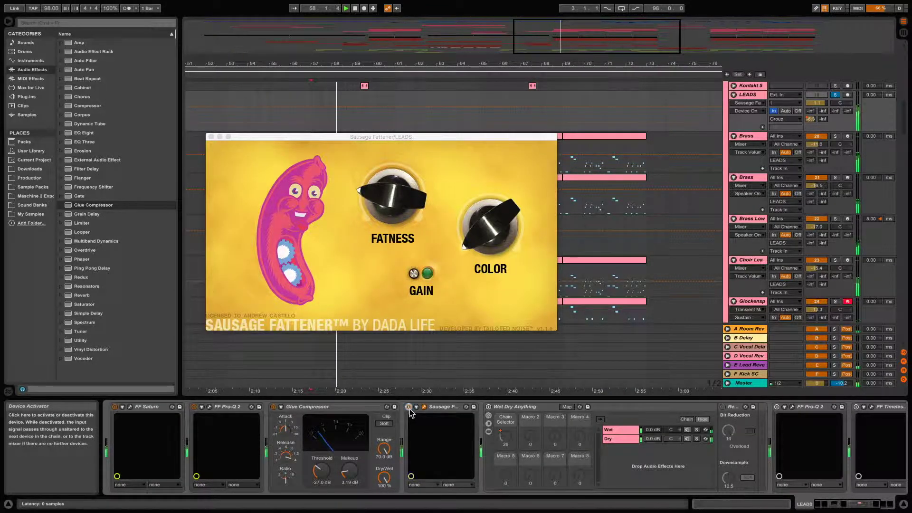
pyautogui.click(409, 408)
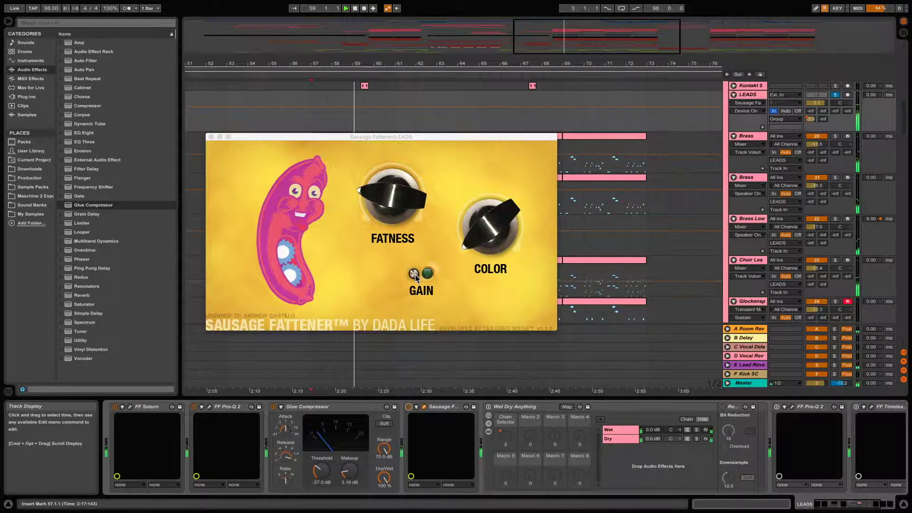
# Check the Sausage Fattener's gain during playback, stop, and review its settings once more before closing its window
pyautogui.click(414, 274)
pyautogui.press('space')
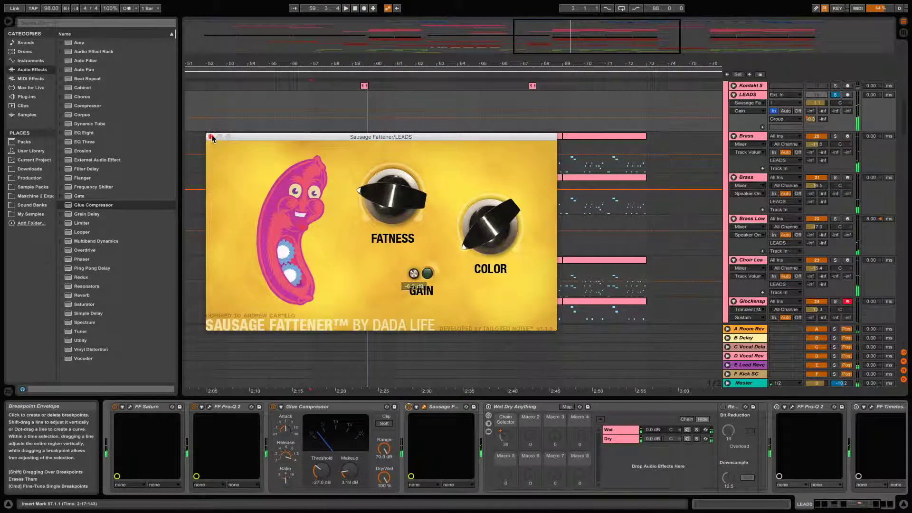
pyautogui.click(211, 137)
pyautogui.hscroll(4, 532, 407)
pyautogui.hscroll(1, 532, 407)
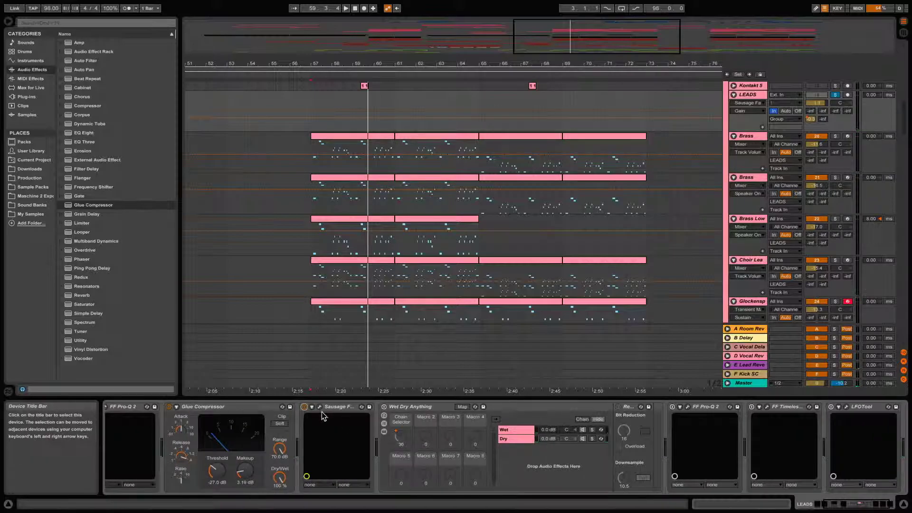
pyautogui.click(319, 407)
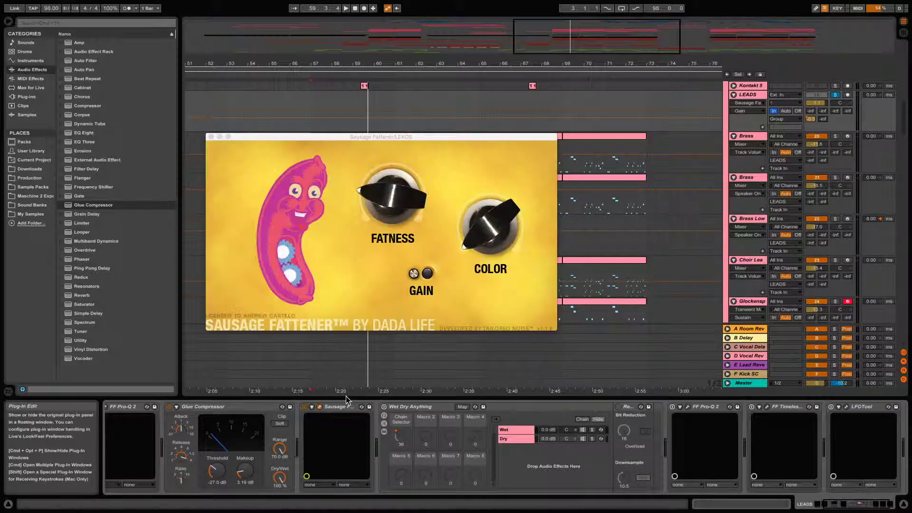
pyautogui.click(212, 137)
# Enable the LEADS group's Wet Dry Anything rack with its Redux and audition the result
pyautogui.hscroll(2, 395, 420)
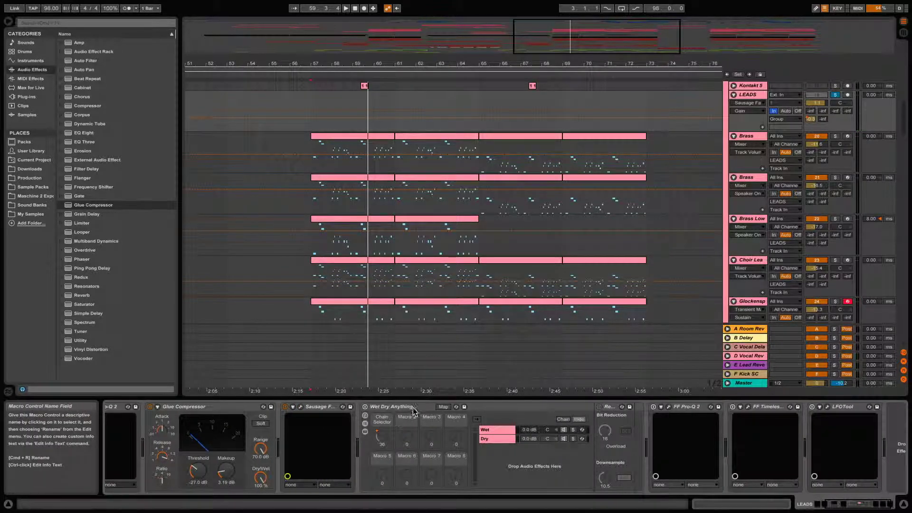
pyautogui.click(365, 407)
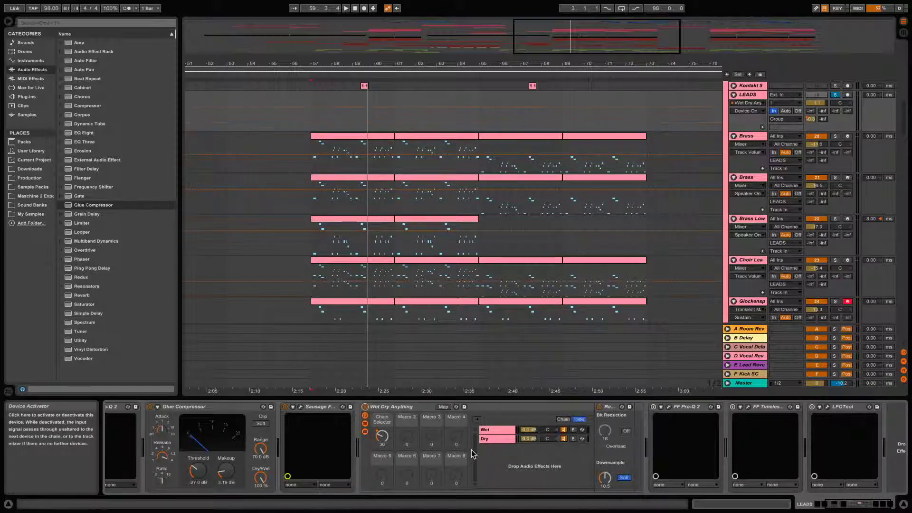
pyautogui.press('space')
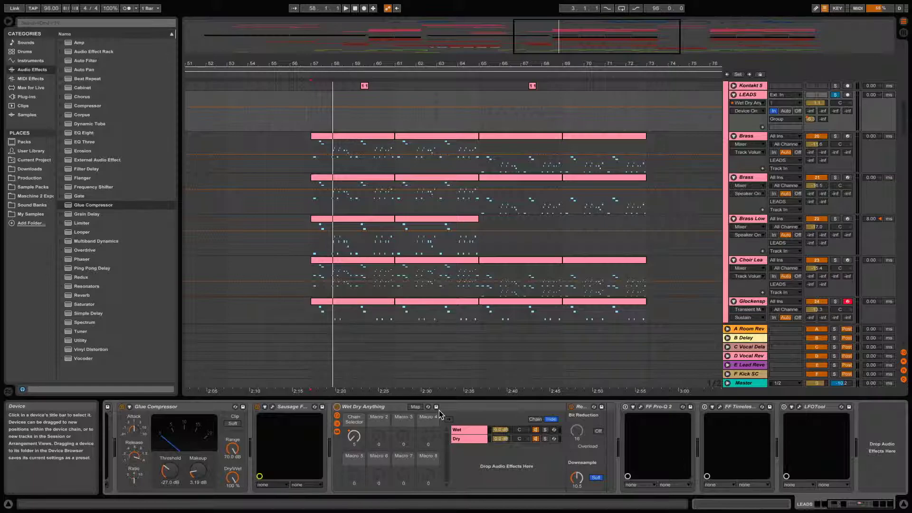
pyautogui.press('space')
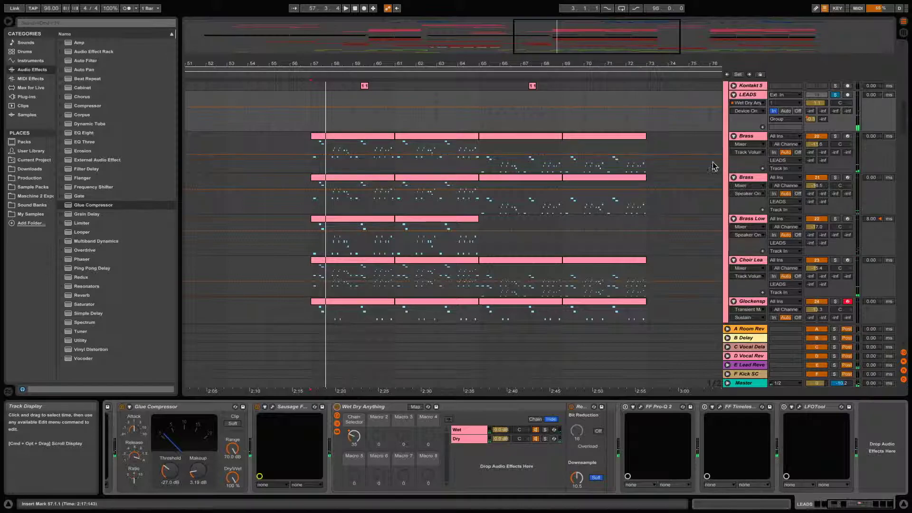
# Display the rack's Chain Selector automation on the LEADS lane, enlarge the timeline around bars 57 to 73, and audition it
pyautogui.click(354, 436)
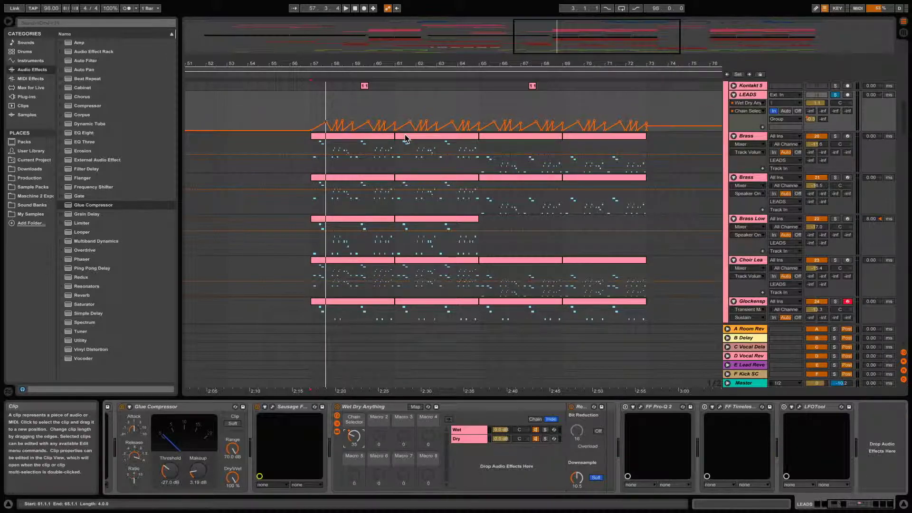
pyautogui.moveTo(431, 63); pyautogui.dragTo(421, 77)
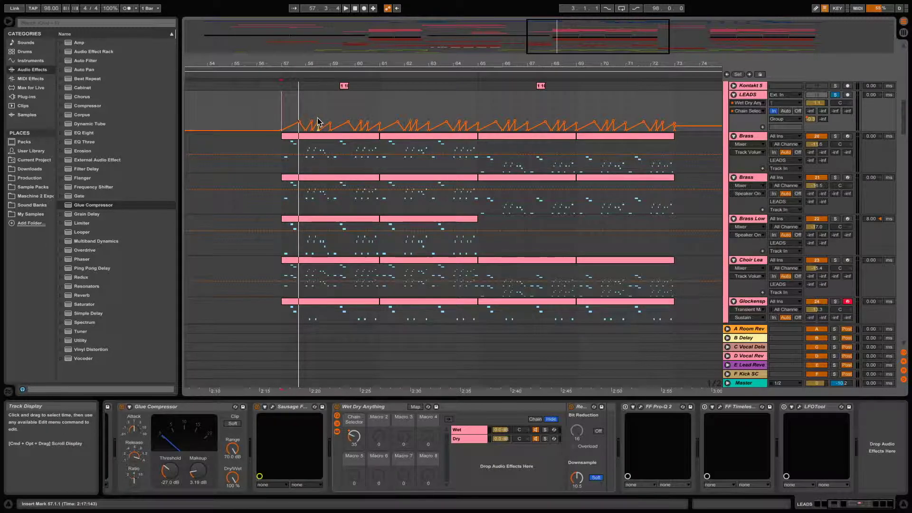
pyautogui.press('space')
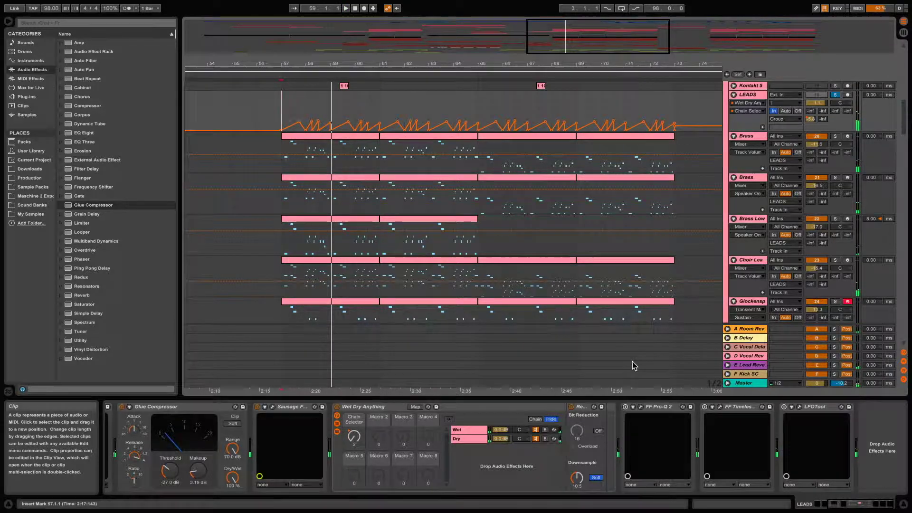
# Enable the LEADS group's second FF Pro-Q 2, the mid/side one after the rack, and inspect its EQ curve
pyautogui.click(626, 407)
pyautogui.click(640, 407)
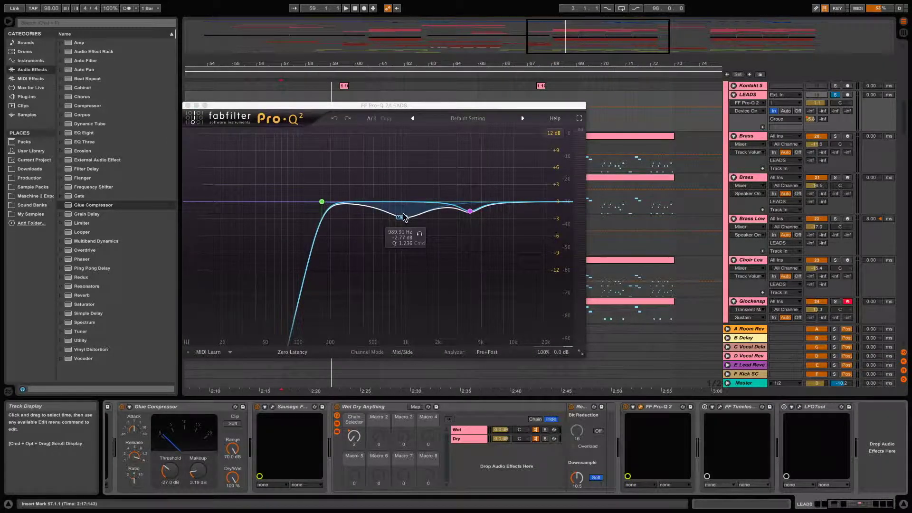
pyautogui.click(188, 105)
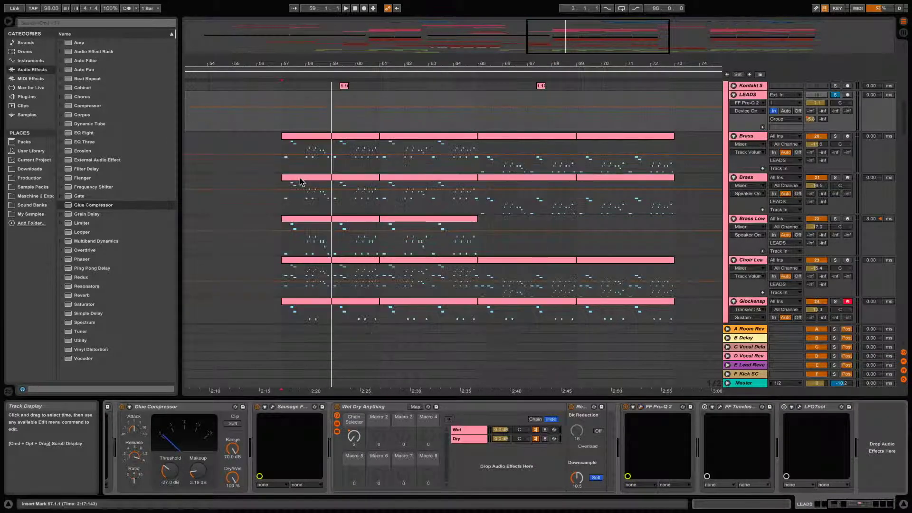
# Enable the LEADS group's FF Timeless 2 delay, audition it during playback, and close its window
pyautogui.click(720, 407)
pyautogui.press('space')
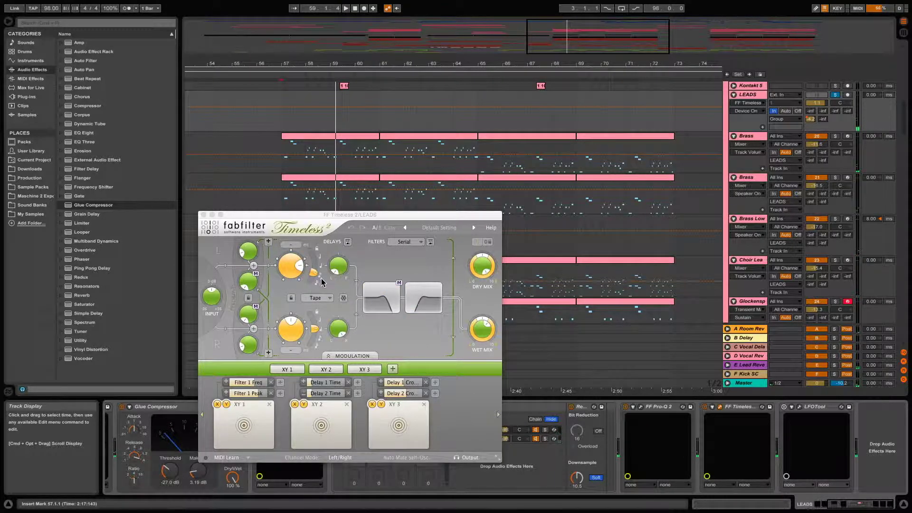
pyautogui.click(203, 215)
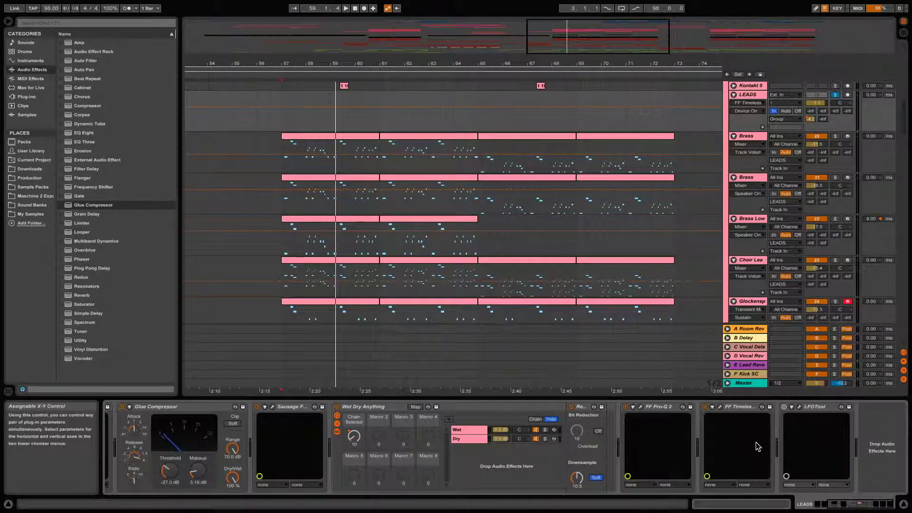
# Enable the LEADS group's LFOTool, audition its volume shaping during playback, and close its window
pyautogui.click(799, 407)
pyautogui.press('space')
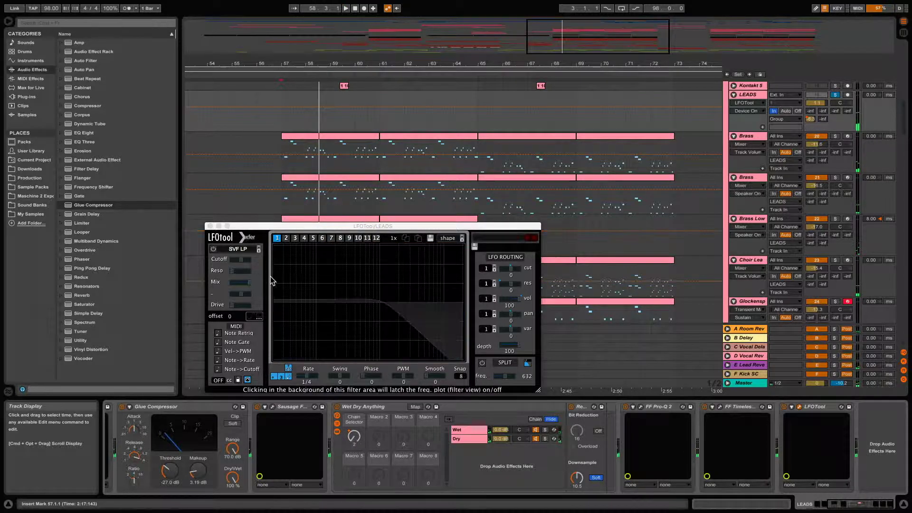
pyautogui.click(211, 227)
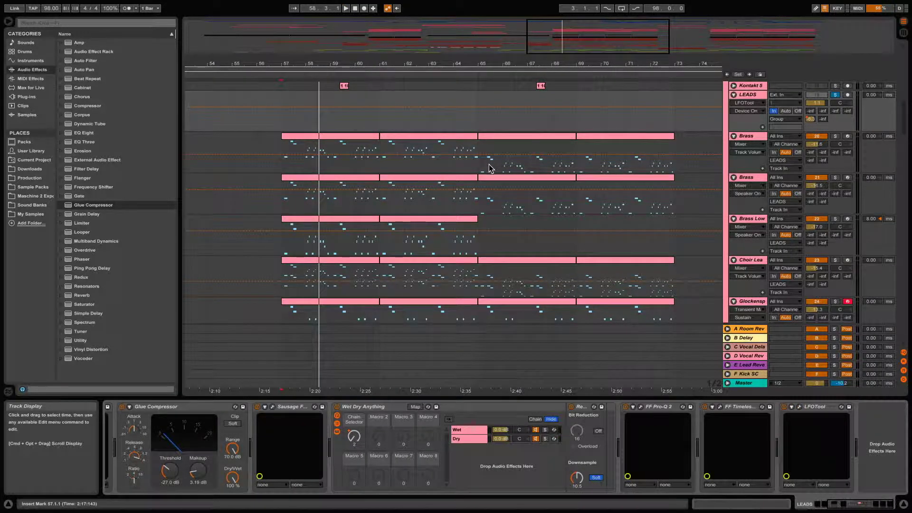
# Solo the second Brass track and audition its clip from bar 57 to 61, with the track's device chain shown
pyautogui.click(754, 178)
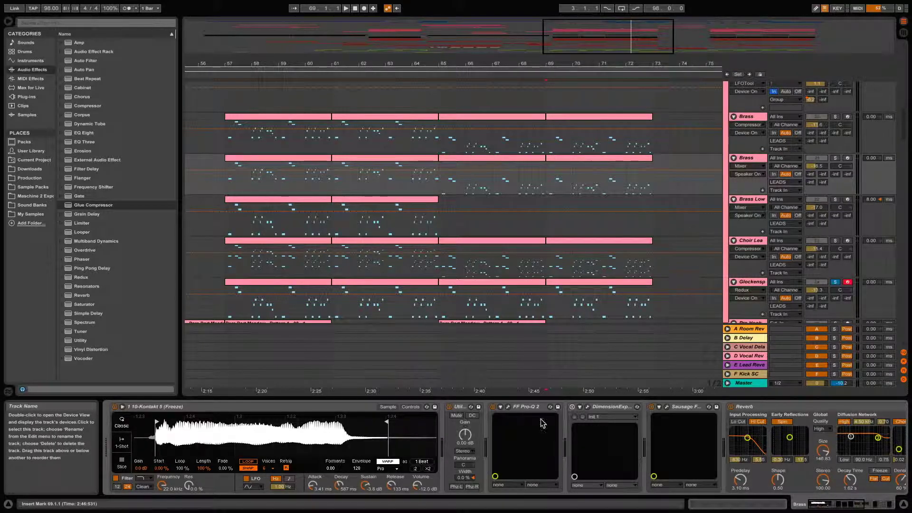
pyautogui.click(835, 158)
pyautogui.moveTo(227, 176); pyautogui.dragTo(321, 155)
pyautogui.press('space')
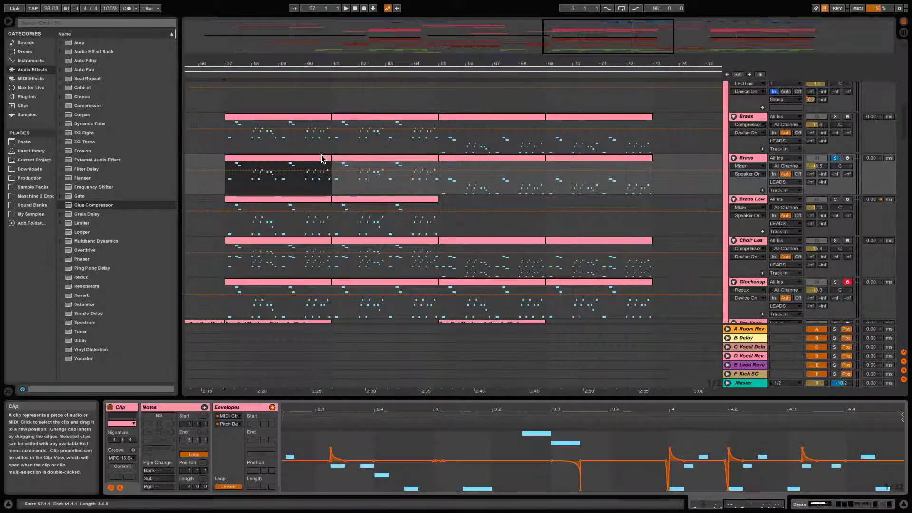
pyautogui.click(820, 167)
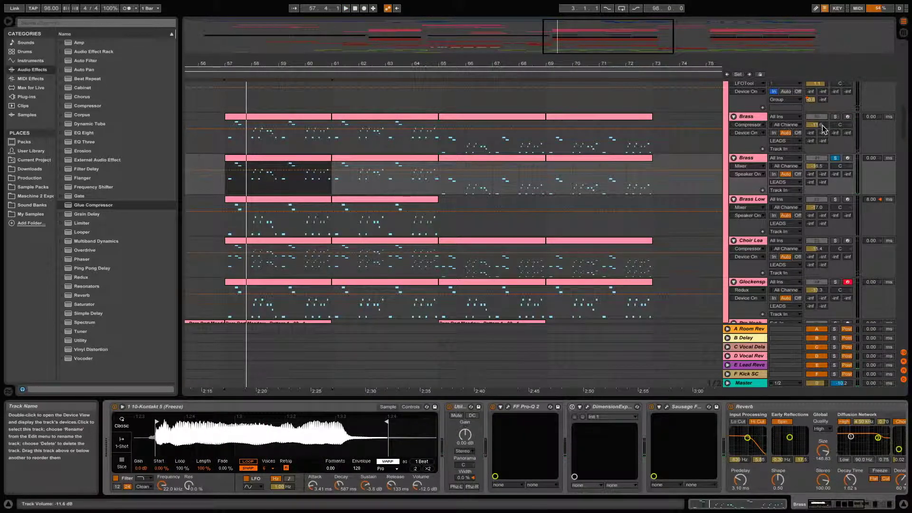
# Solo the first Brass track to compare it with the second during playback, and show its device chain
pyautogui.press('space')
pyautogui.click(835, 117)
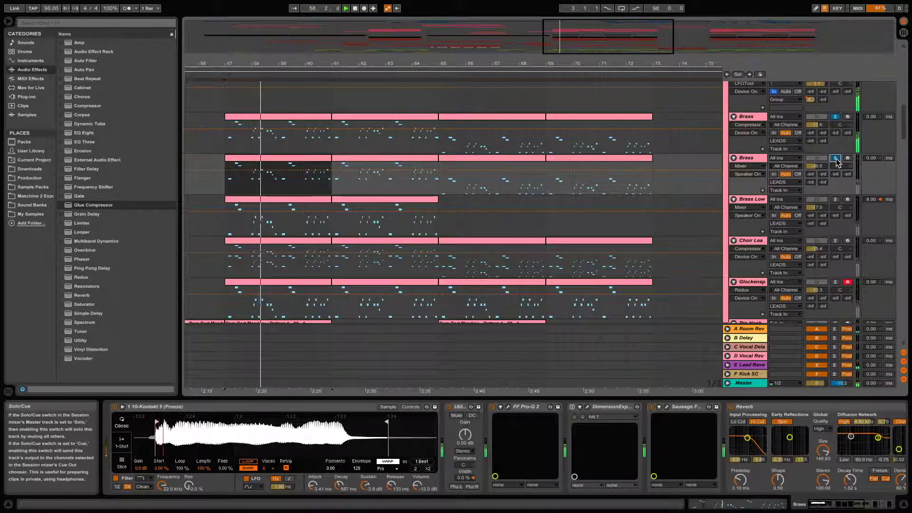
pyautogui.click(835, 158)
pyautogui.click(749, 119)
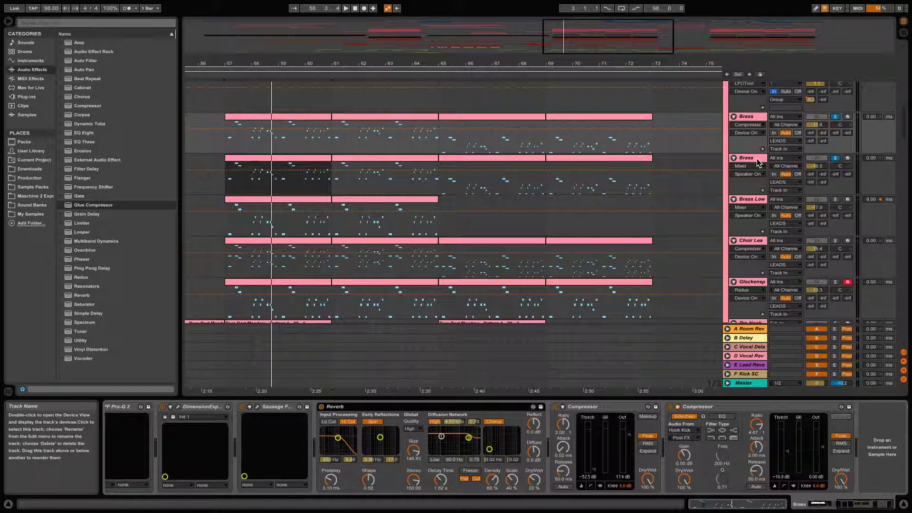
# Switch the solo to the Brass Low track, audition it, and open its FF Pro-Q 2 to examine the EQ curve
pyautogui.click(835, 159)
pyautogui.click(835, 200)
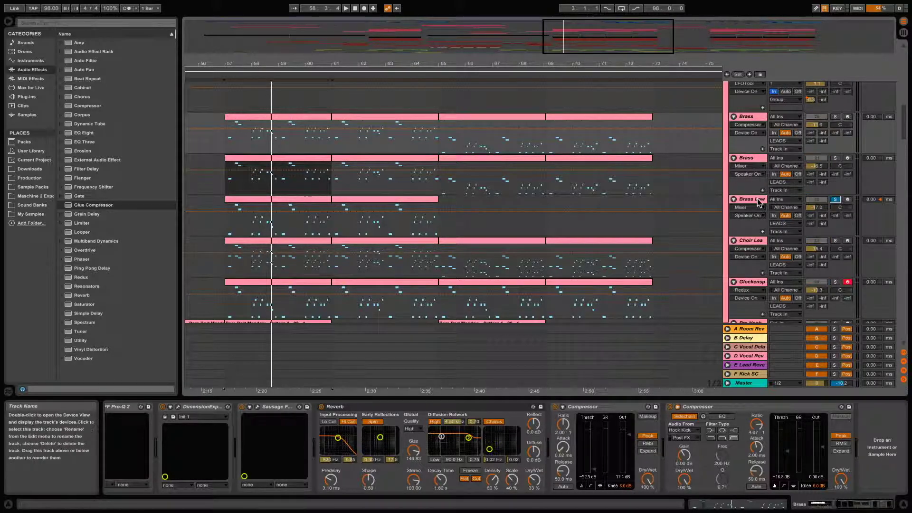
pyautogui.click(759, 200)
pyautogui.press('space')
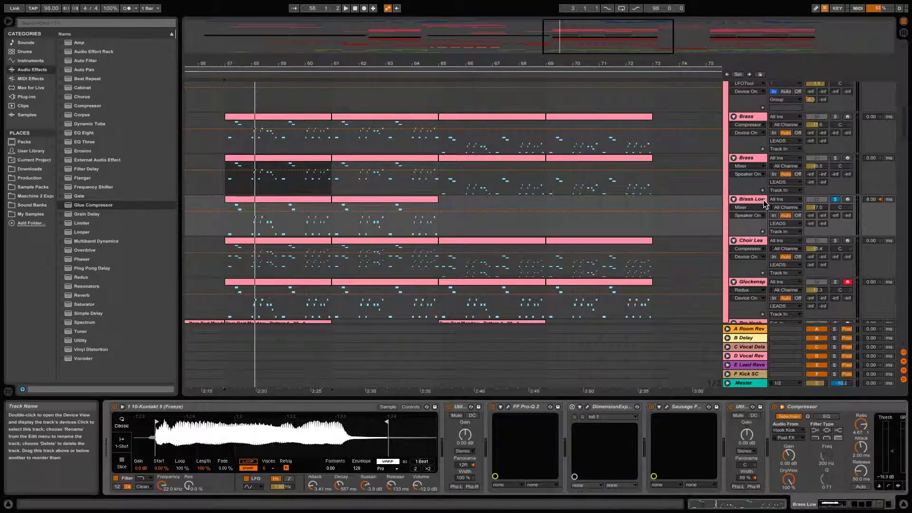
pyautogui.click(508, 406)
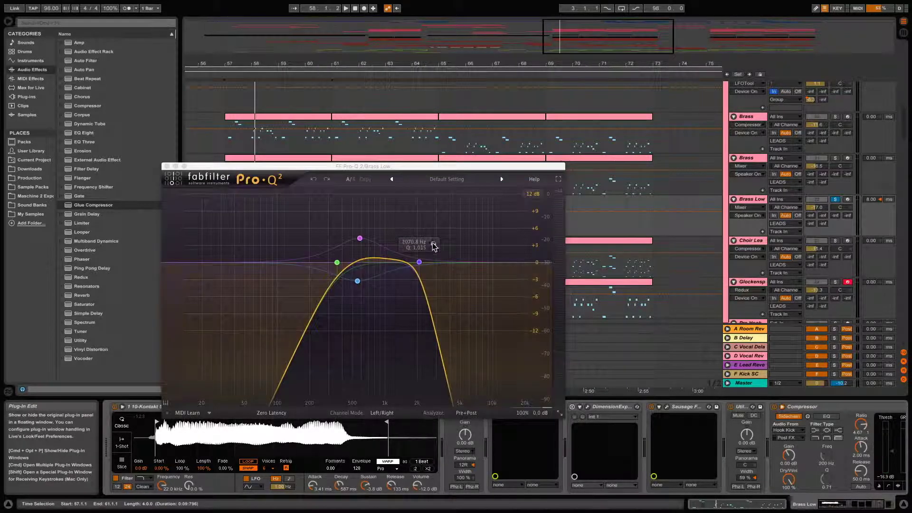
# Audition the Brass Low track through its FF Pro-Q 2, close the EQ window, and move the solo to the two Brass tracks
pyautogui.press('space')
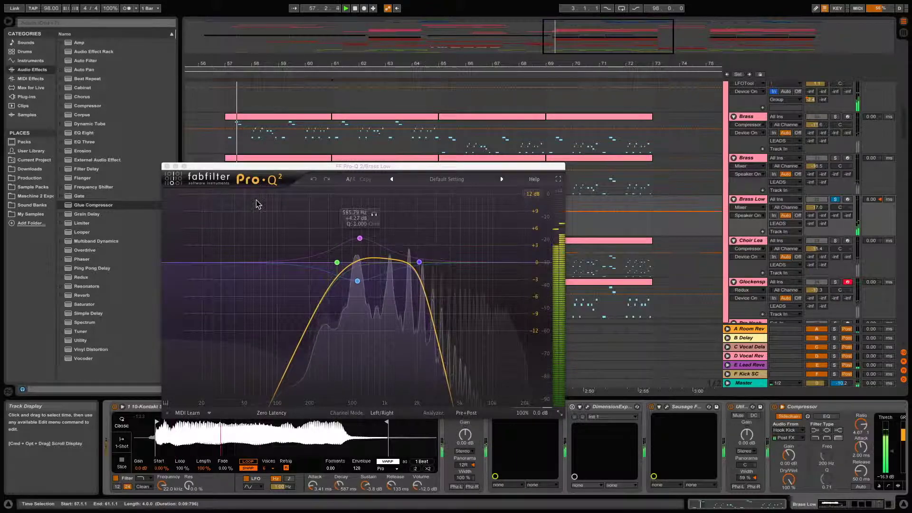
pyautogui.click(167, 166)
pyautogui.click(835, 158)
pyautogui.press('space')
pyautogui.keyDown('super'); pyautogui.click(836, 200); pyautogui.keyUp('super')
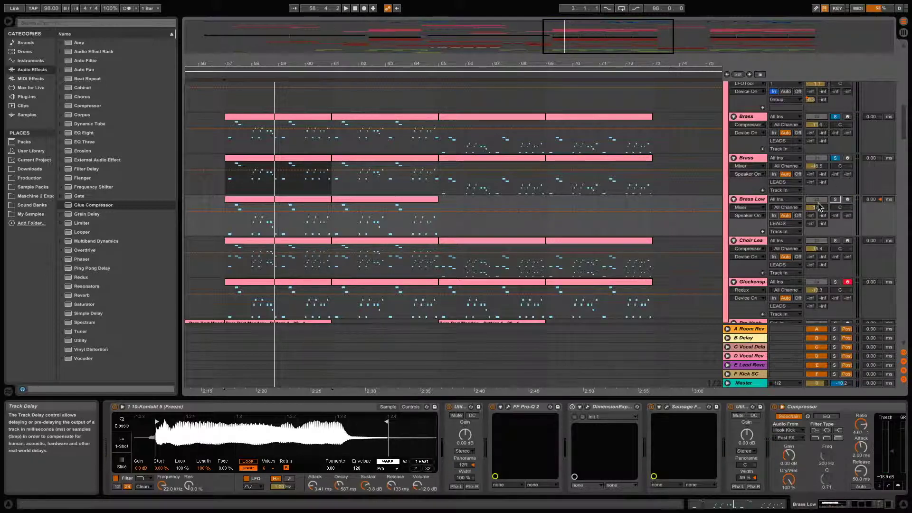
# Compare the Brass Low device chain with the second Brass track's chain, examining the devices at the end of each
pyautogui.click(797, 407)
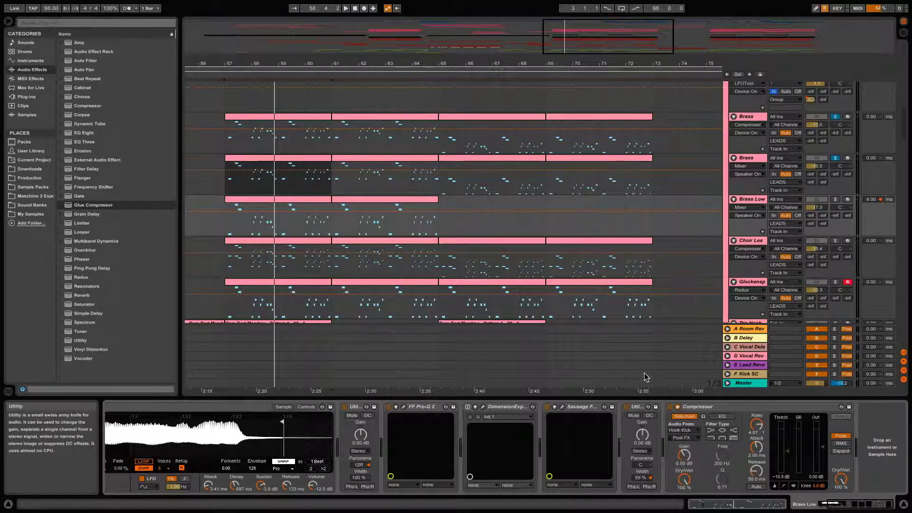
pyautogui.click(748, 158)
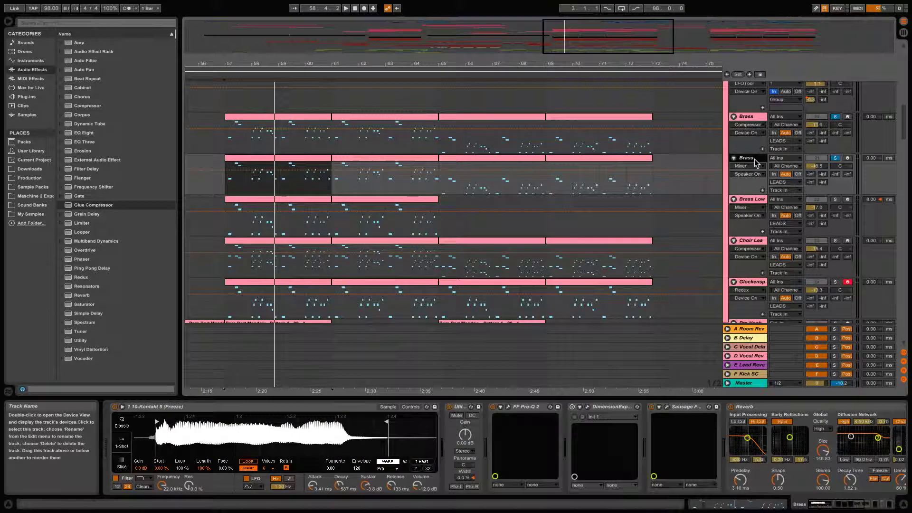
pyautogui.click(876, 504)
pyautogui.click(797, 214)
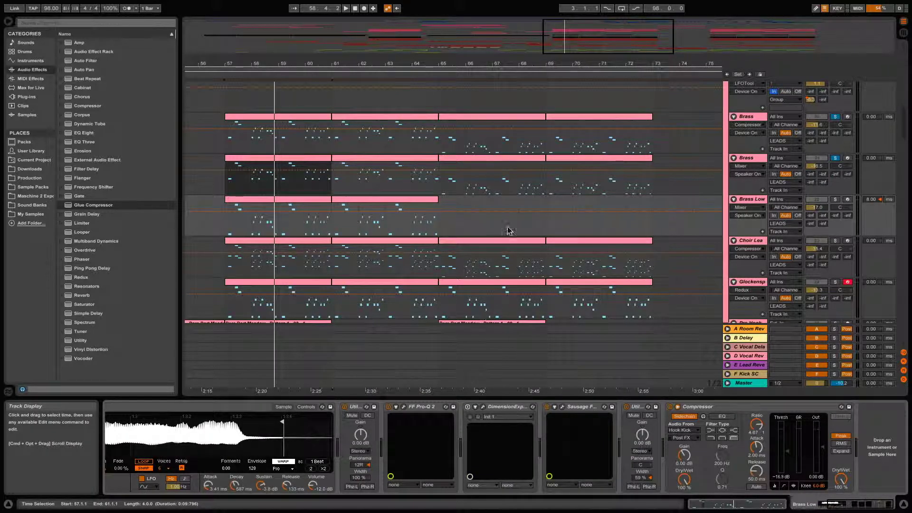
# Solo the whole LEADS group and play it from bar 57 to hear all lead tracks together
pyautogui.scroll(1, 618, 135)
pyautogui.click(749, 95)
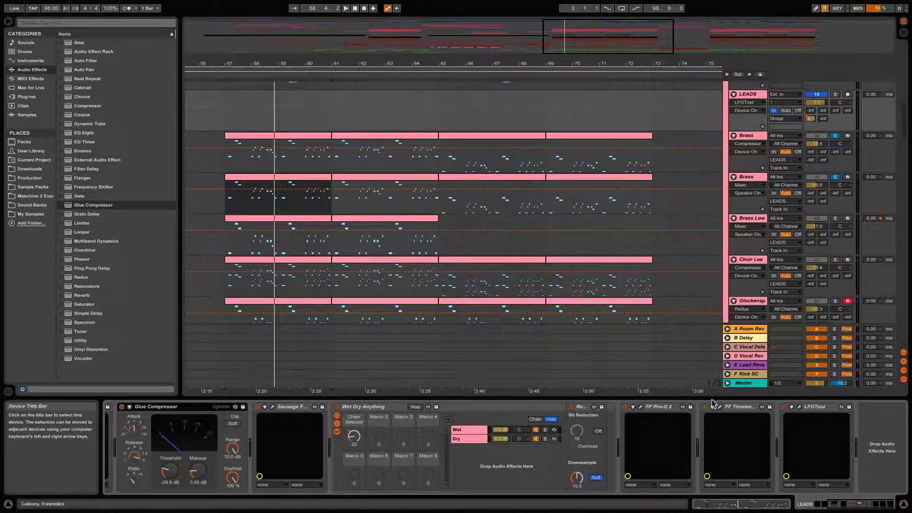
pyautogui.click(835, 94)
pyautogui.hscroll(-1, 263, 140)
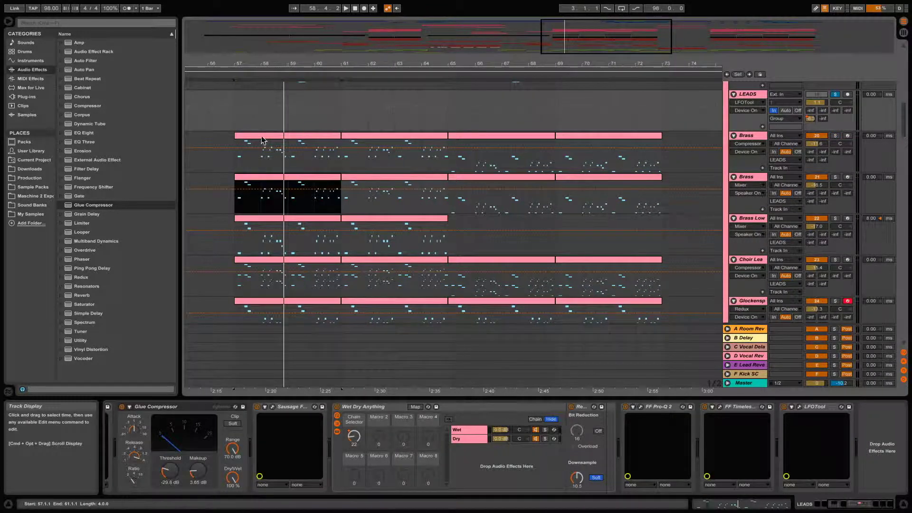
pyautogui.click(235, 125)
pyautogui.press('space')
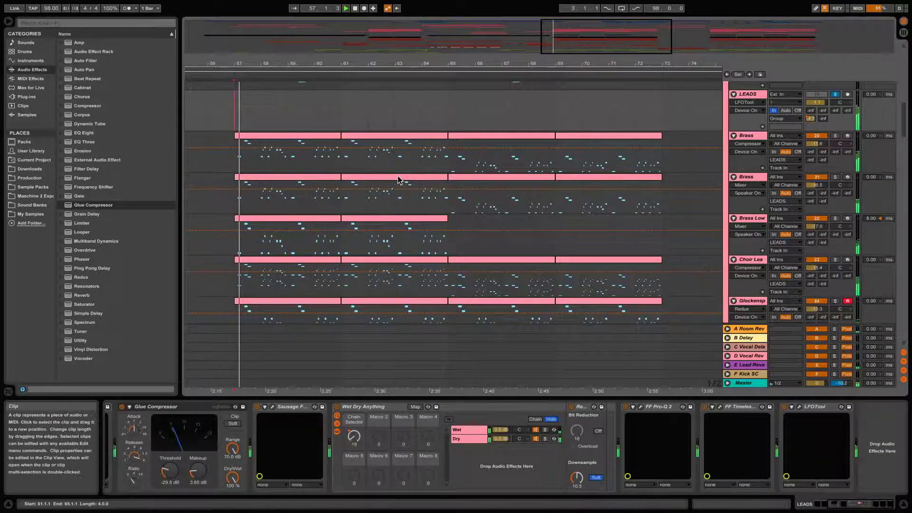
# Toggle the LEADS group's solo during playback to compare the leads with the full mix, leaving the group unsoloed
pyautogui.click(834, 95)
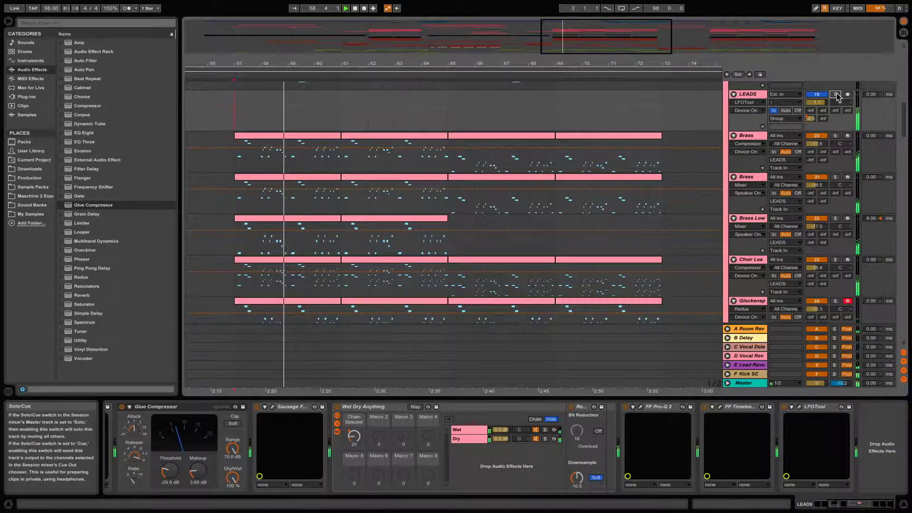
pyautogui.click(835, 95)
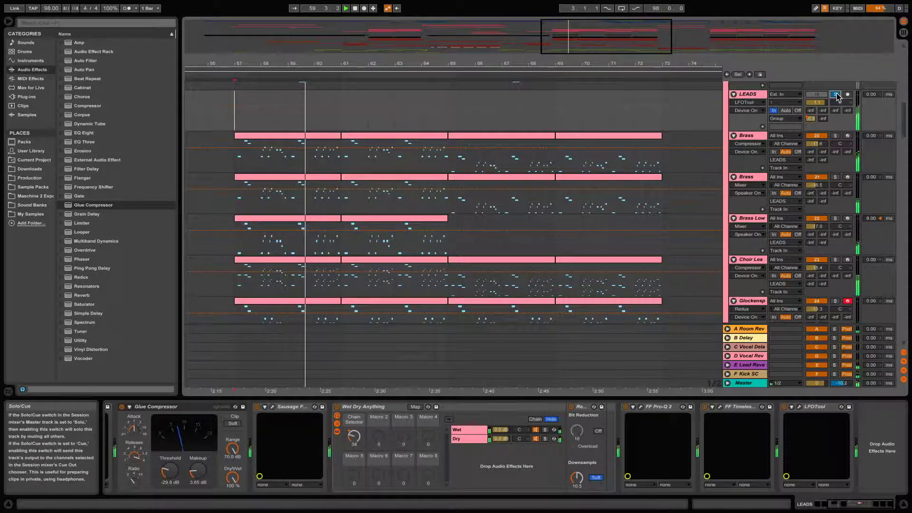
pyautogui.click(835, 95)
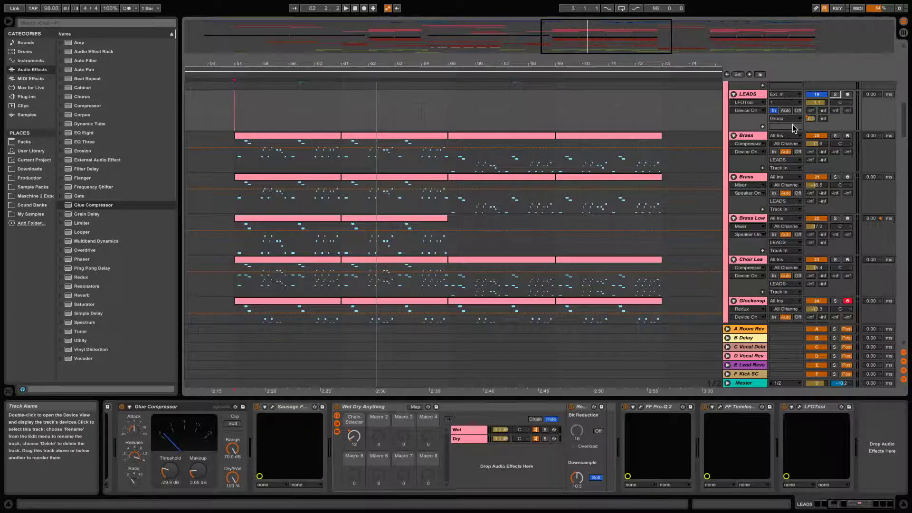
pyautogui.scroll(-2, 506, 183)
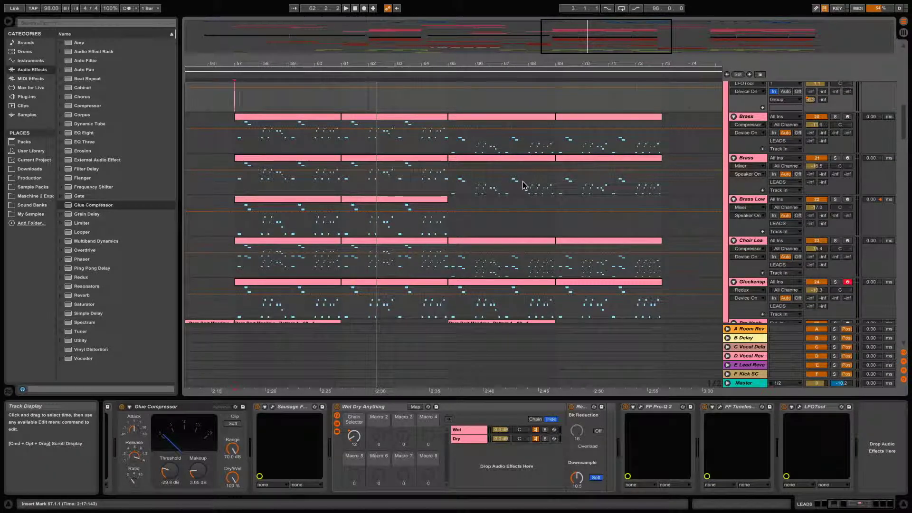
pyautogui.scroll(-2, 523, 185)
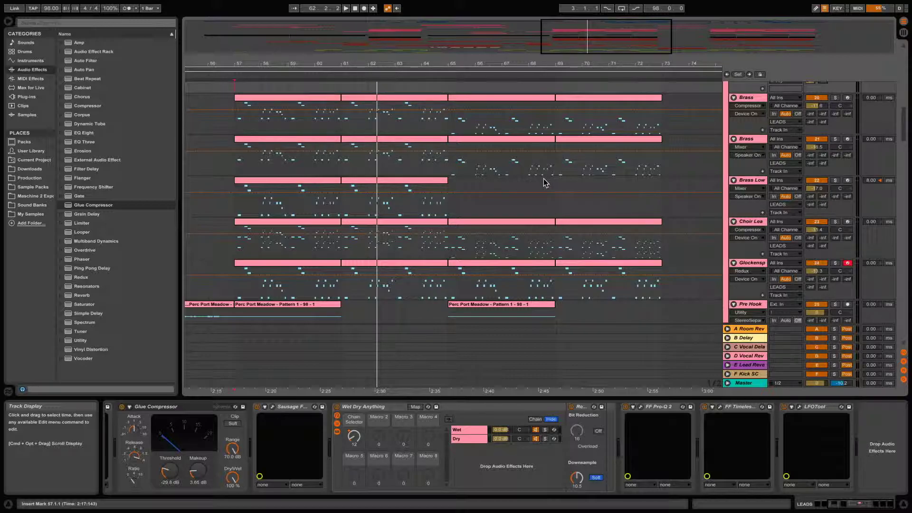
pyautogui.scroll(3, 537, 191)
pyautogui.scroll(-2, 513, 208)
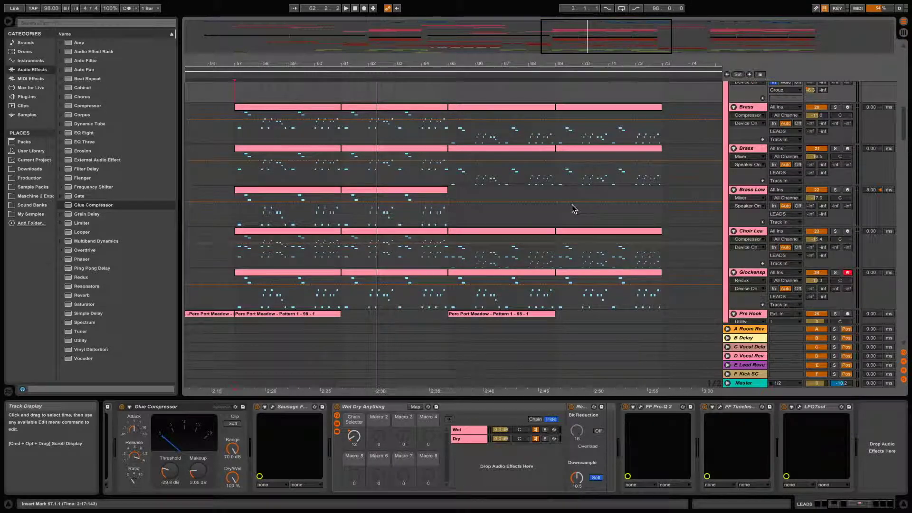
pyautogui.scroll(2, 671, 207)
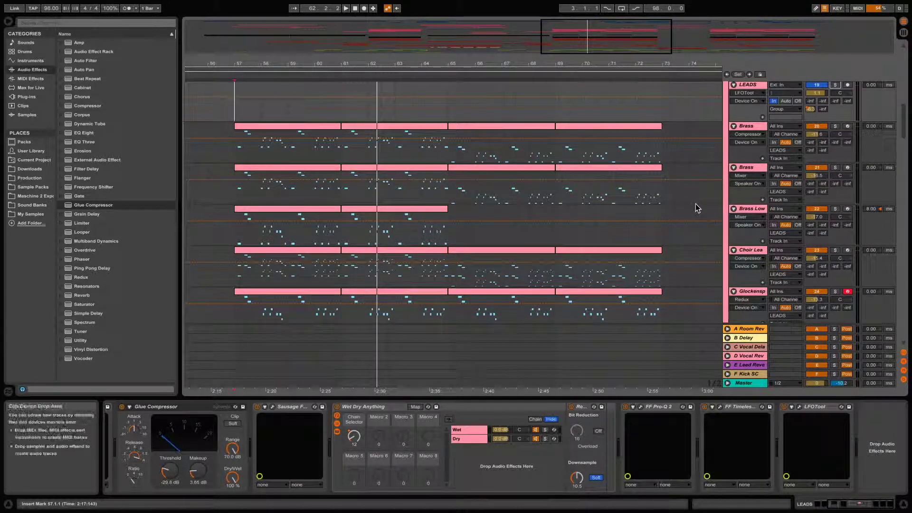
pyautogui.scroll(-1, 698, 205)
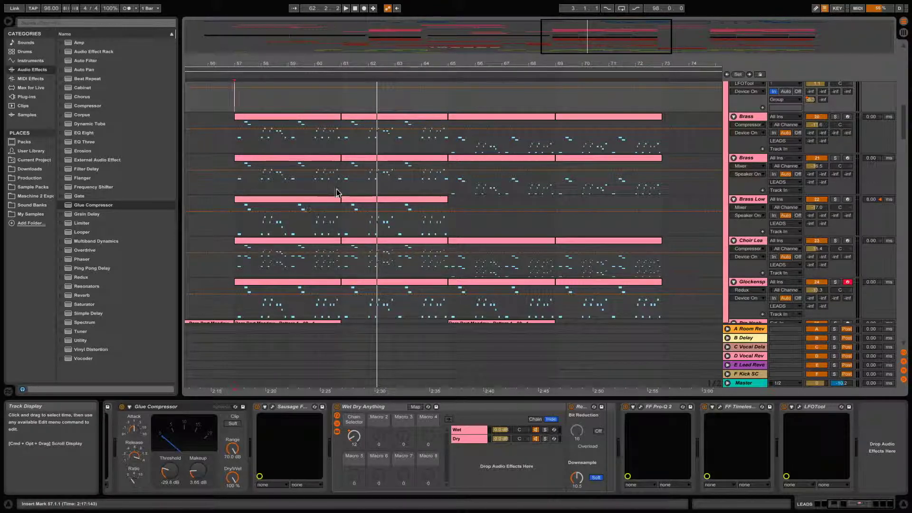
# Play the full arrangement from bar 56 with a wider span of the timeline shown
pyautogui.click(208, 165)
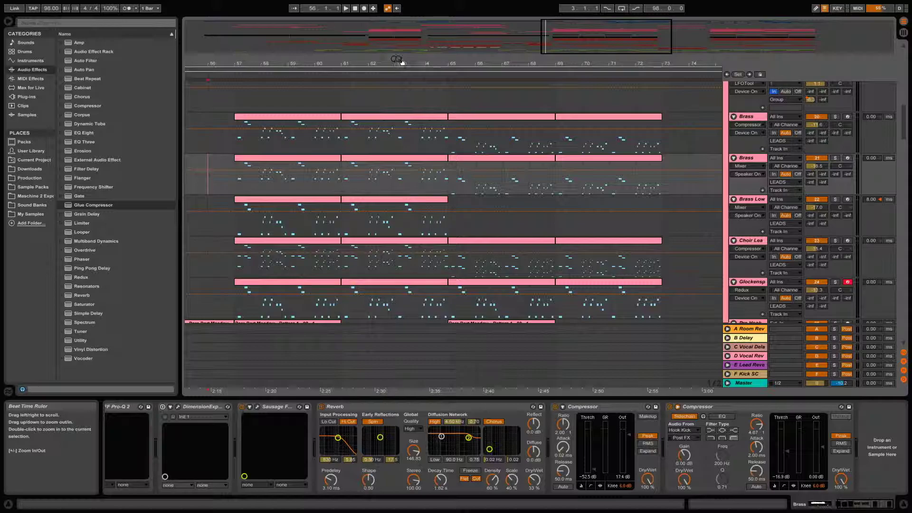
pyautogui.moveTo(402, 61); pyautogui.dragTo(402, 45)
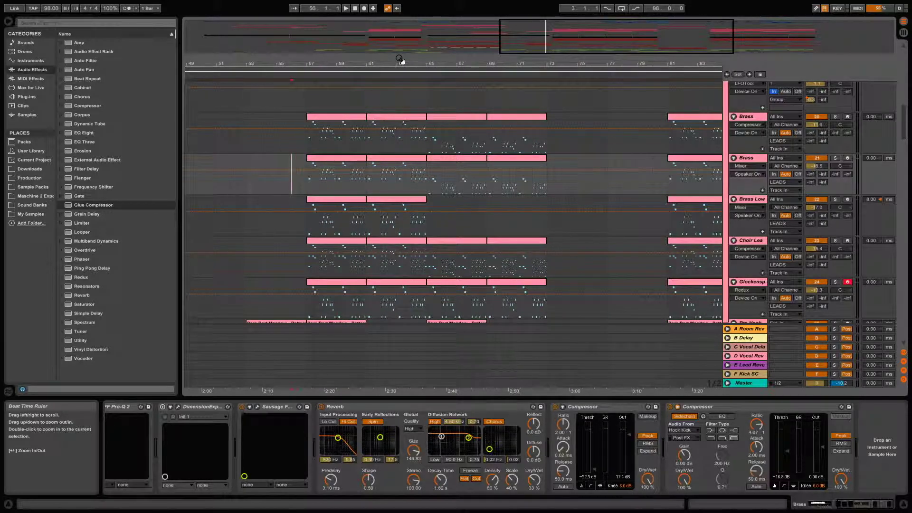
pyautogui.press('space')
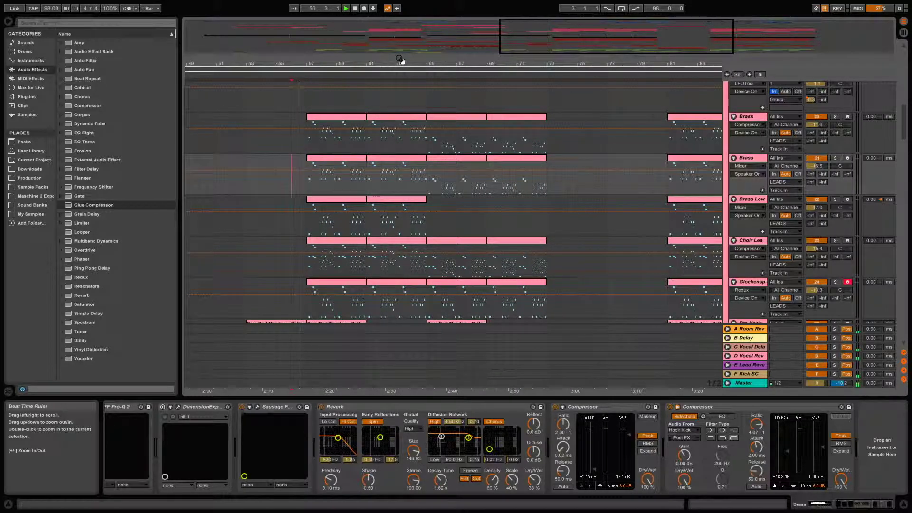